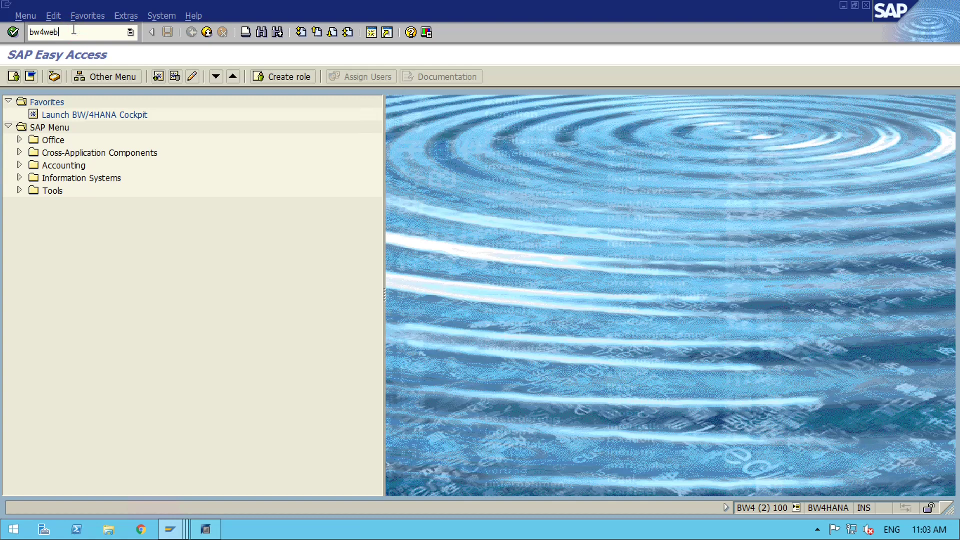
- Run transaction bw4web from SAP Easy Access to launch the BW/4HANA Cockpit
{"action": "key", "text": "Return"}
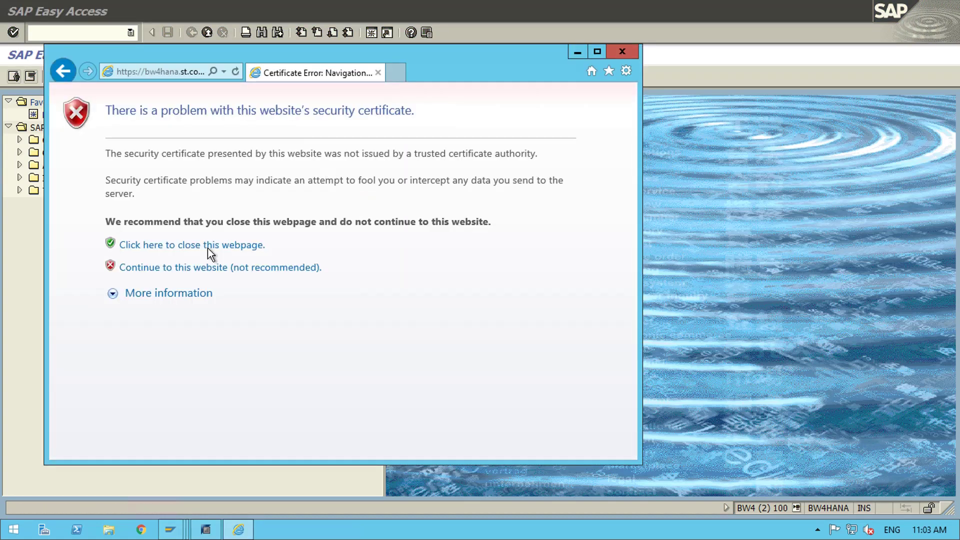
- Continue past the Internet Explorer certificate warning to load the Cockpit Home page
{"action": "left_click", "coordinate": [246, 269]}
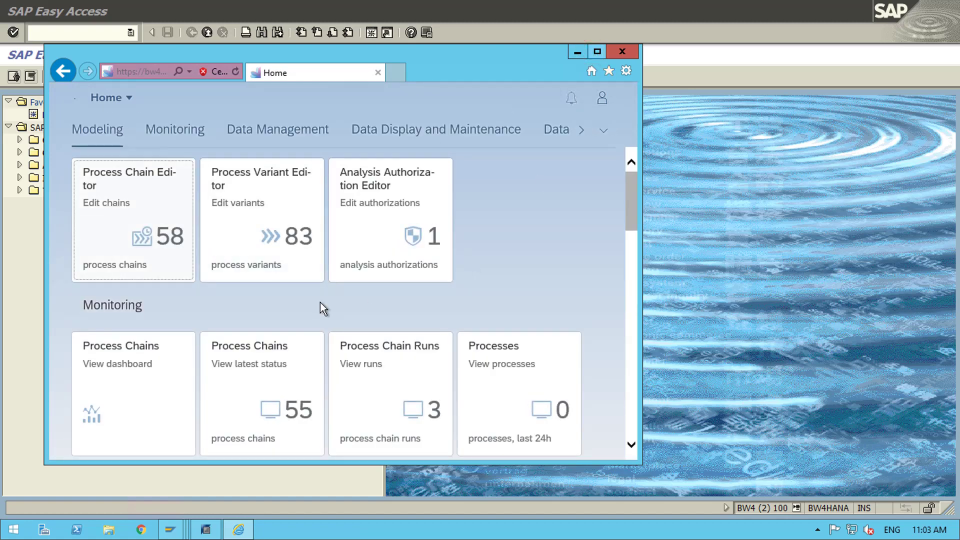
- Maximize the cockpit window, then open BW/4 Cockpit for the first project from HANA Studio
{"action": "left_click", "coordinate": [595, 52]}
{"action": "mouse_move", "coordinate": [207, 530]}
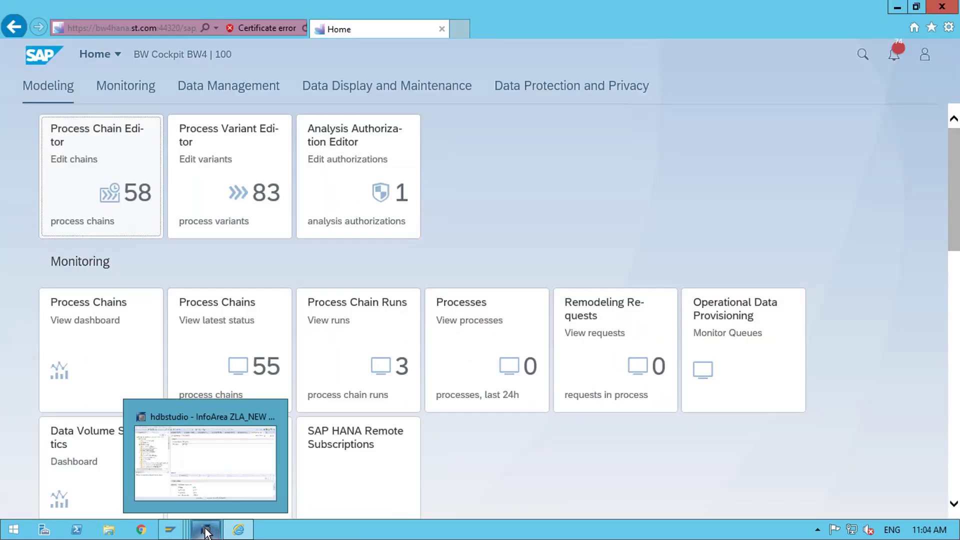
{"action": "left_click", "coordinate": [207, 531]}
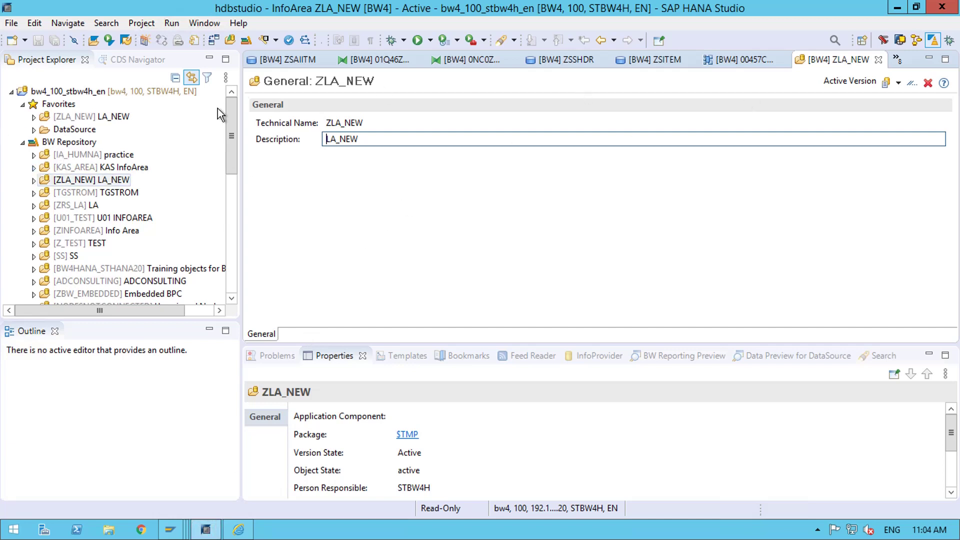
{"action": "left_click", "coordinate": [251, 45]}
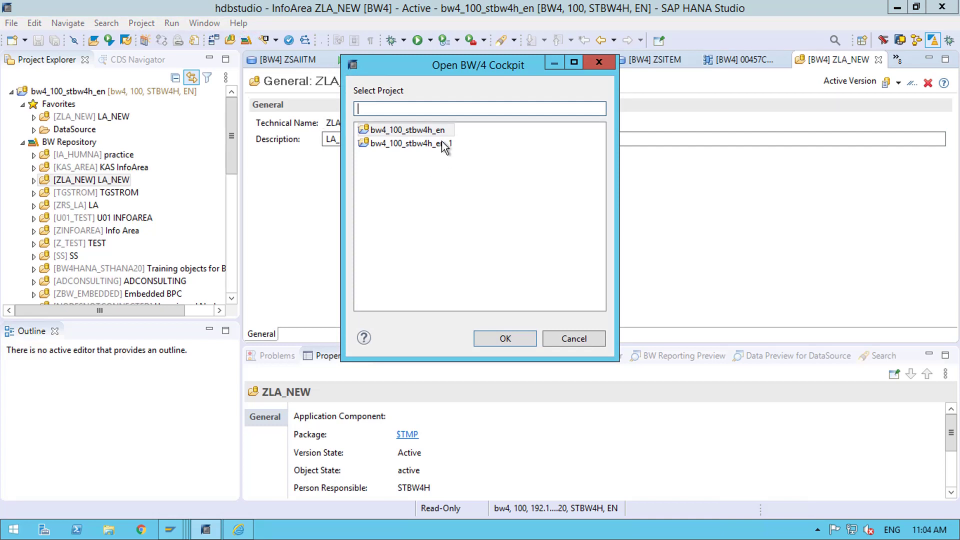
{"action": "double_click", "coordinate": [437, 132]}
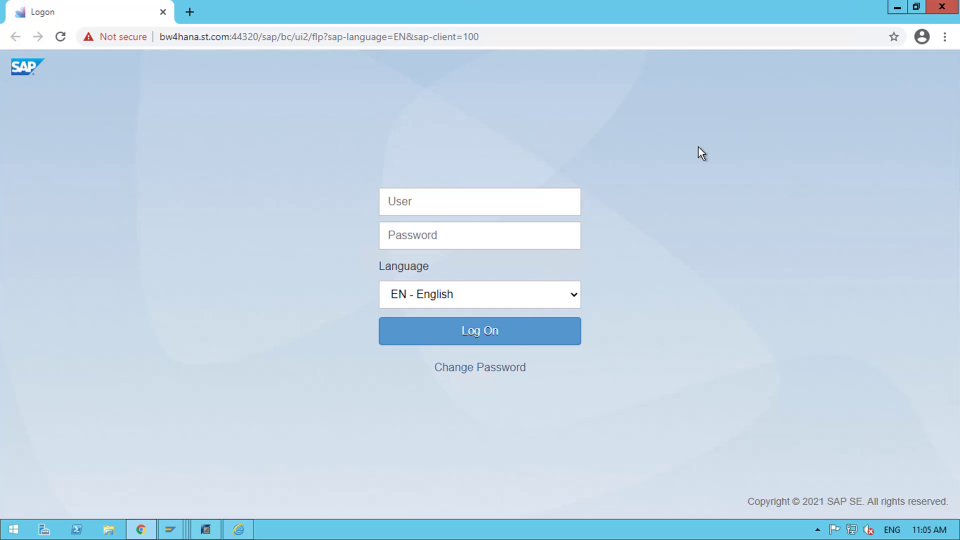
- Bring the Internet Explorer Cockpit Home page back and scroll through its tile groups
{"action": "left_click", "coordinate": [237, 530]}
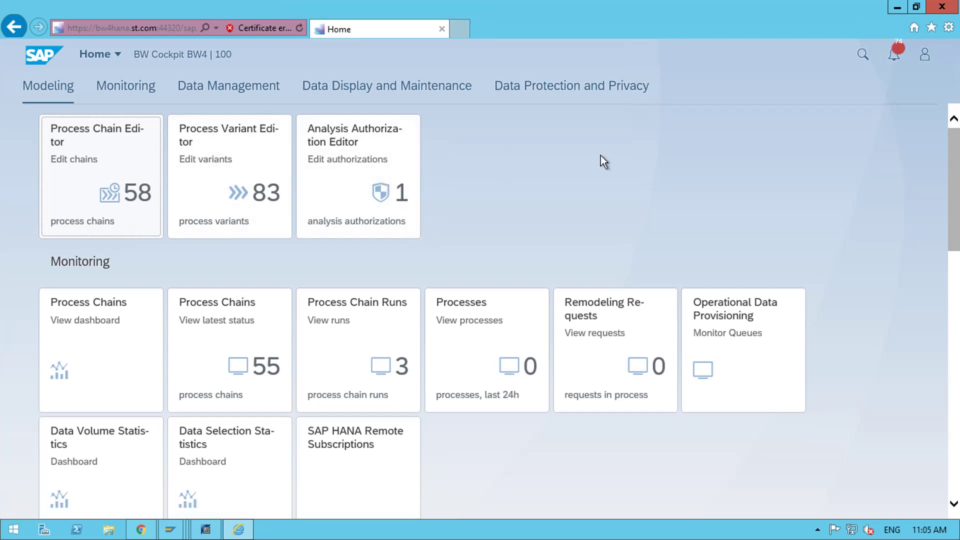
{"action": "scroll", "coordinate": [466, 322], "scroll_direction": "down", "scroll_amount": 5}
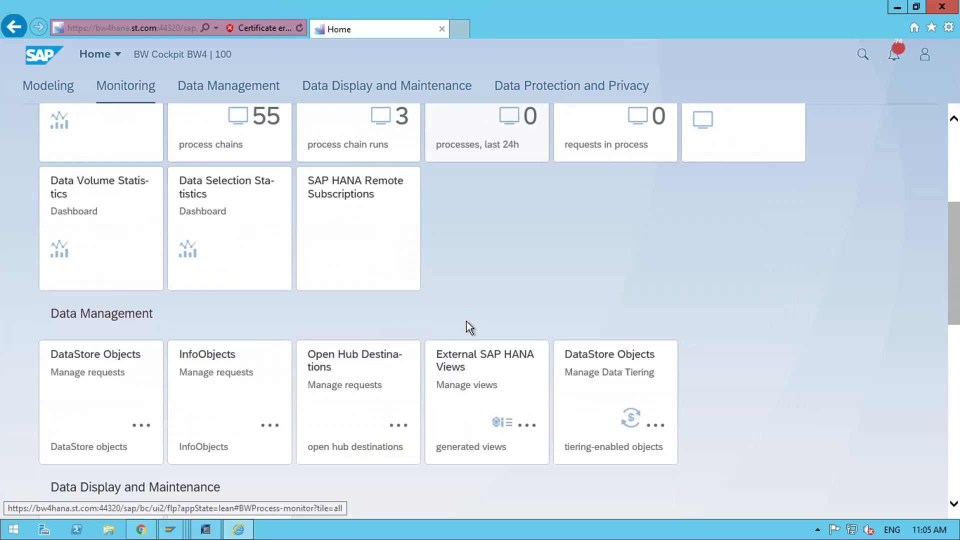
{"action": "scroll", "coordinate": [466, 321], "scroll_direction": "up", "scroll_amount": 5}
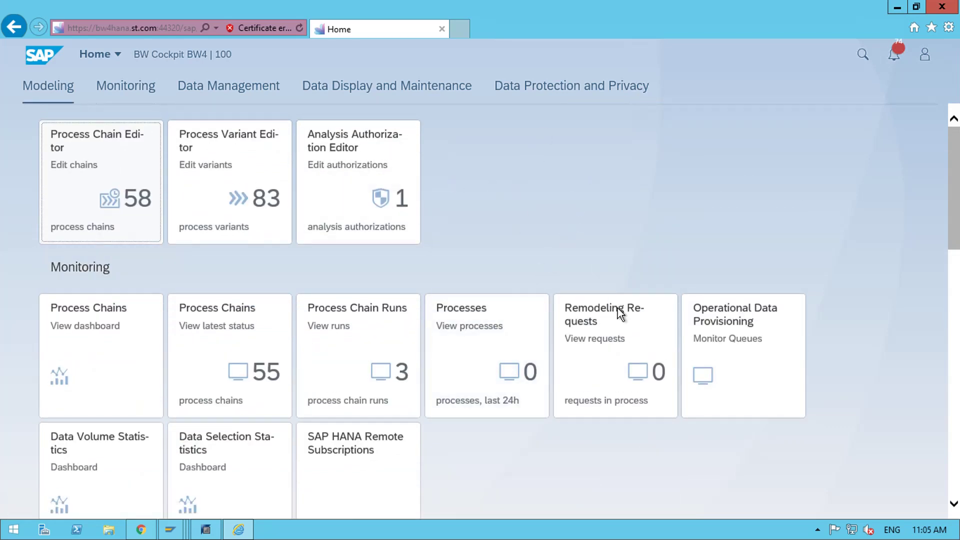
{"action": "scroll", "coordinate": [618, 311], "scroll_direction": "down", "scroll_amount": 9}
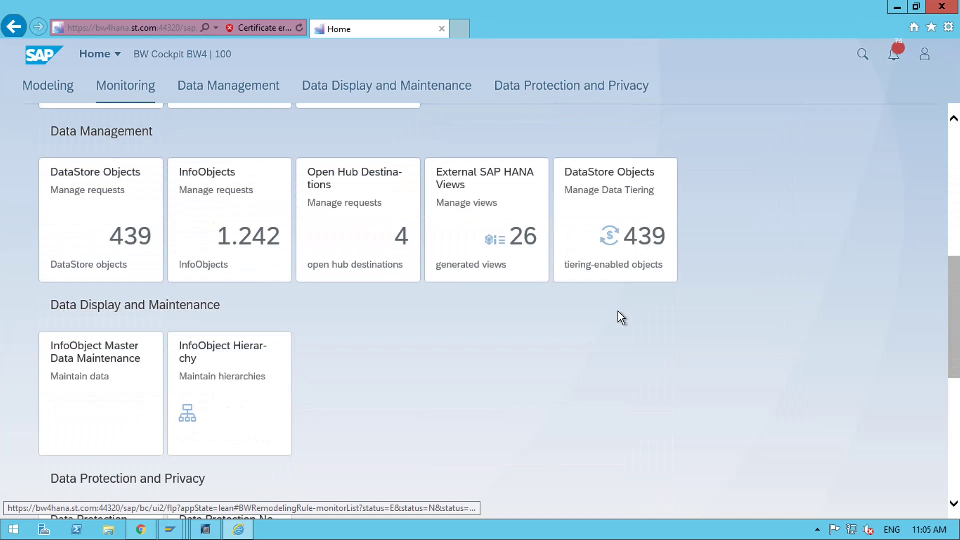
{"action": "scroll", "coordinate": [618, 315], "scroll_direction": "up", "scroll_amount": 9}
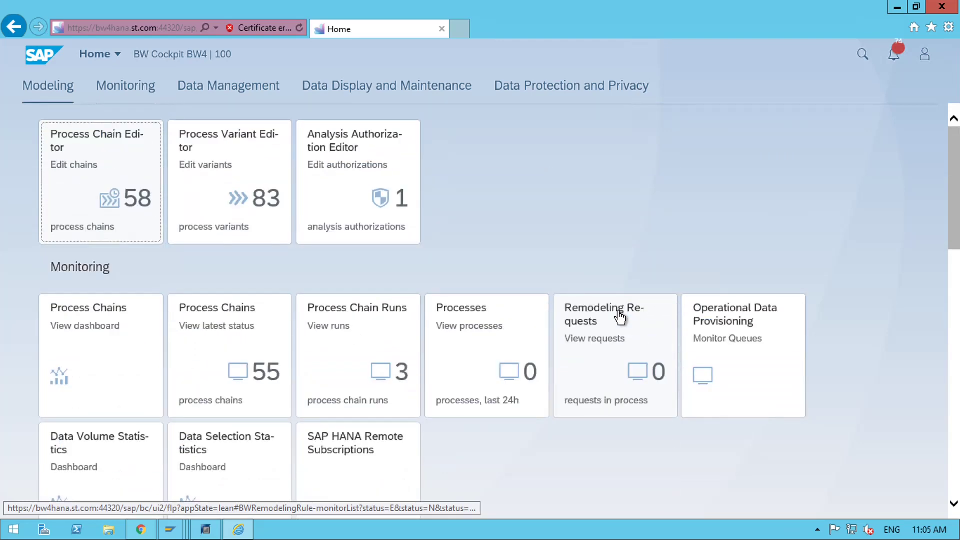
{"action": "scroll", "coordinate": [618, 315], "scroll_direction": "down", "scroll_amount": 8}
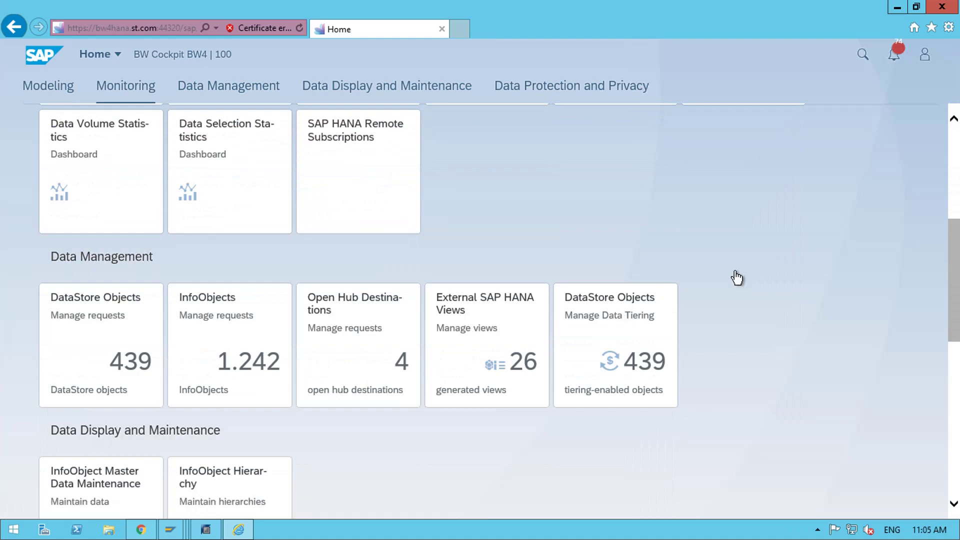
{"action": "scroll", "coordinate": [737, 278], "scroll_direction": "down", "scroll_amount": 4}
{"action": "scroll", "coordinate": [737, 278], "scroll_direction": "up", "scroll_amount": 12}
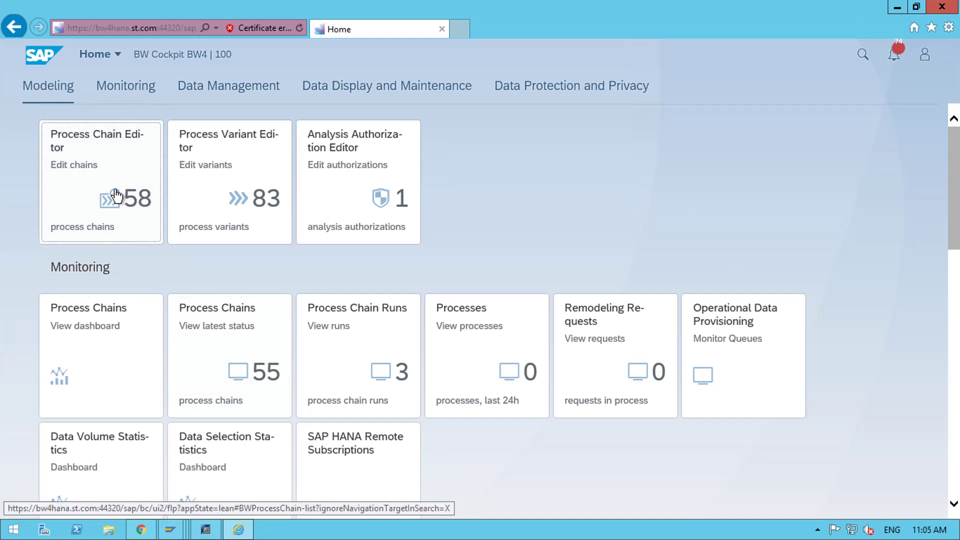
{"action": "scroll", "coordinate": [293, 364], "scroll_direction": "down", "scroll_amount": 4}
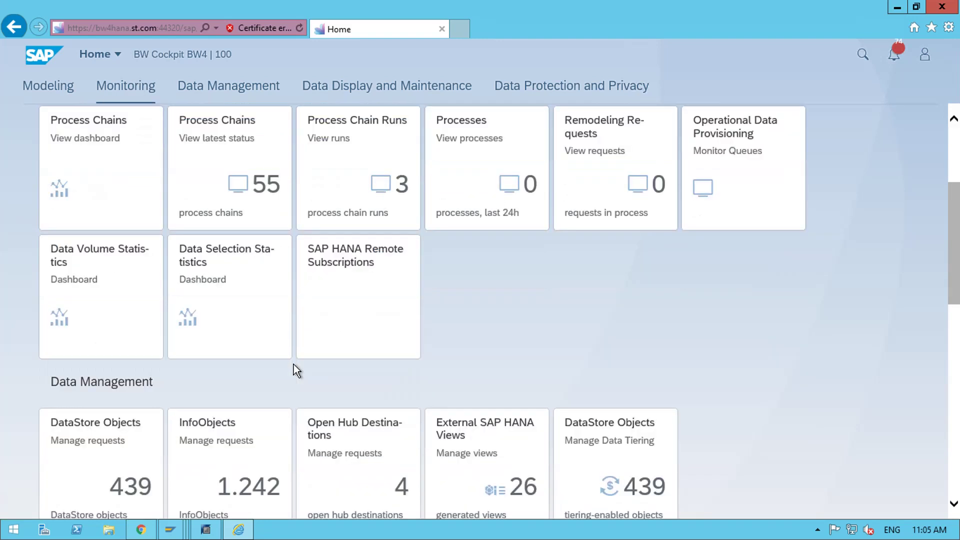
{"action": "scroll", "coordinate": [293, 364], "scroll_direction": "up", "scroll_amount": 4}
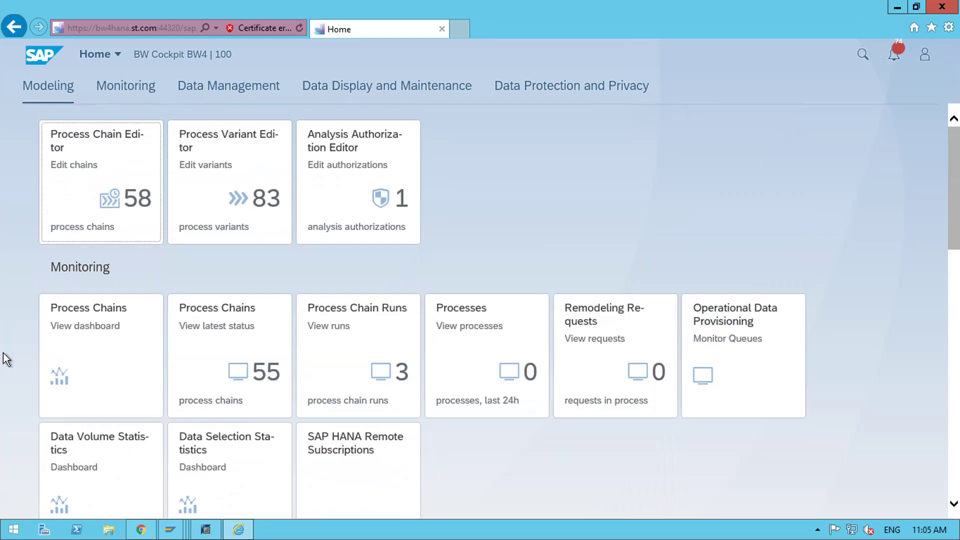
- Visit the Monitoring, Data Management, Data Display and Data Protection groups, then return to Modeling
{"action": "left_click", "coordinate": [131, 89]}
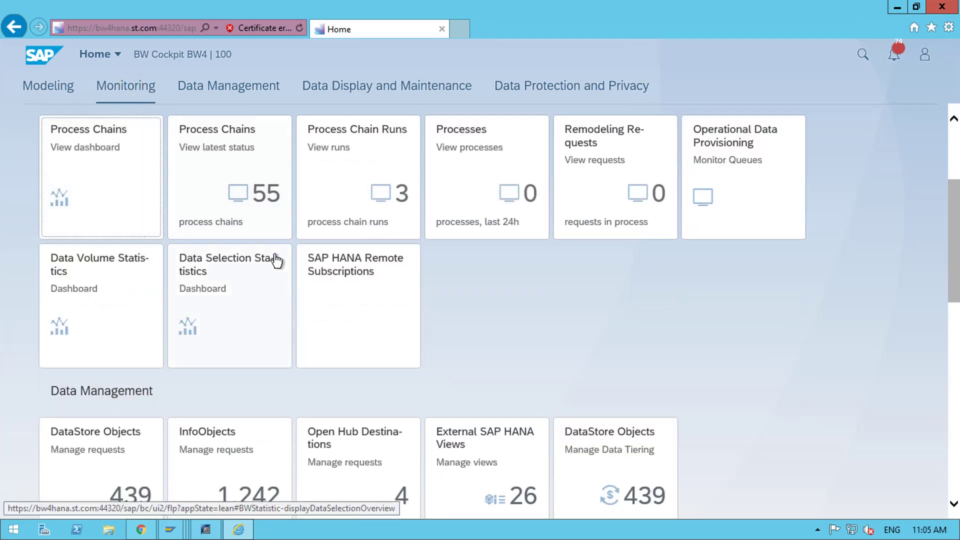
{"action": "left_click", "coordinate": [231, 86]}
{"action": "left_click", "coordinate": [339, 88]}
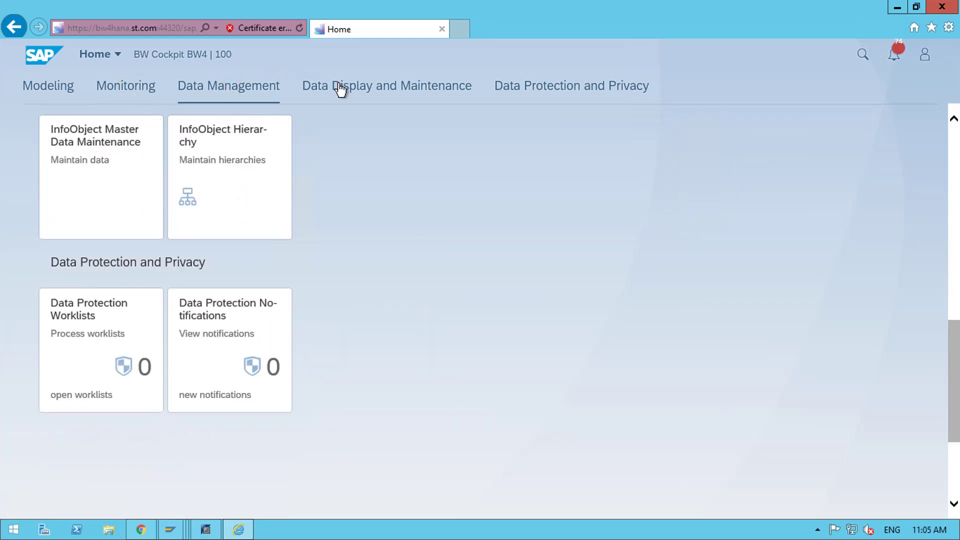
{"action": "left_click", "coordinate": [559, 91]}
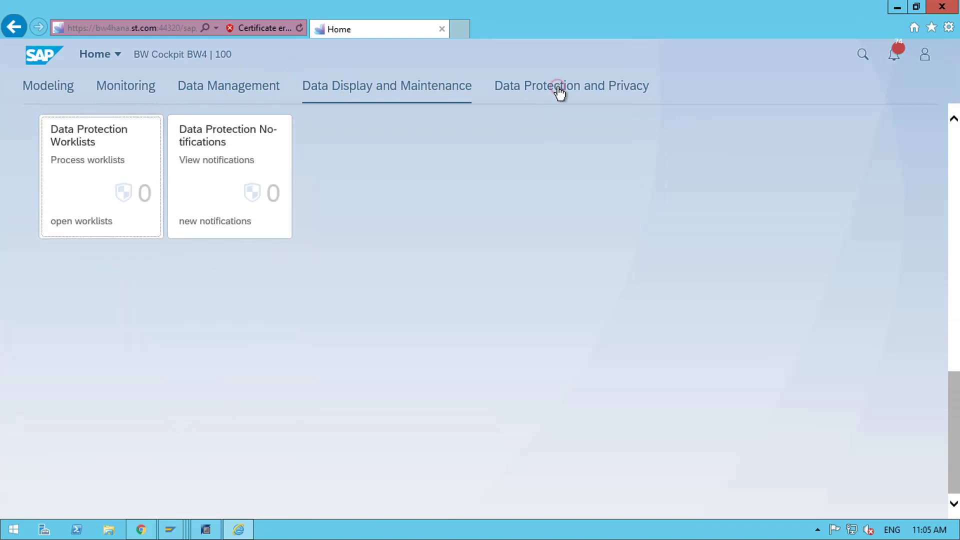
{"action": "left_click", "coordinate": [60, 90]}
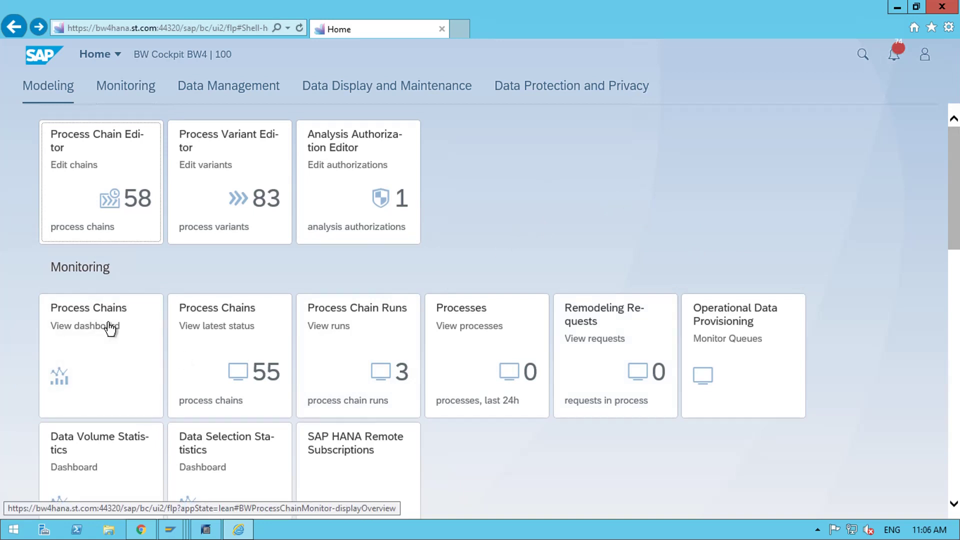
{"action": "scroll", "coordinate": [604, 345], "scroll_direction": "down", "scroll_amount": 4}
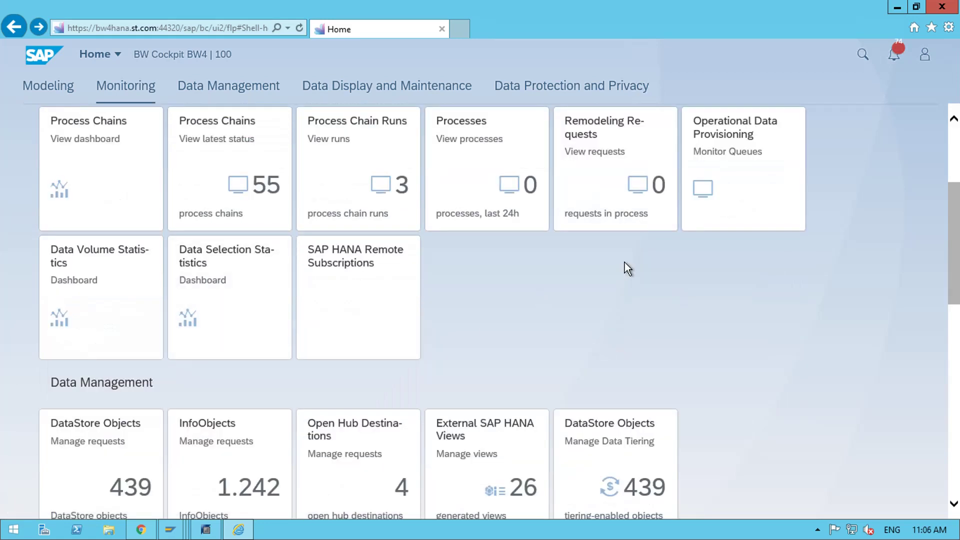
{"action": "scroll", "coordinate": [627, 268], "scroll_direction": "up", "scroll_amount": 4}
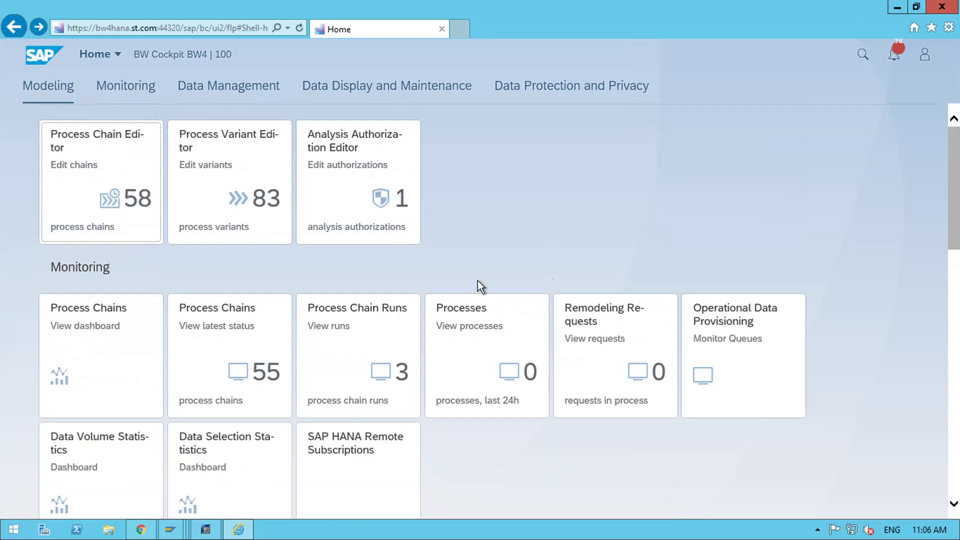
- From the profile menu, open App Finder and bring up group choices for RSADMINA Maintenance
{"action": "left_click", "coordinate": [923, 56]}
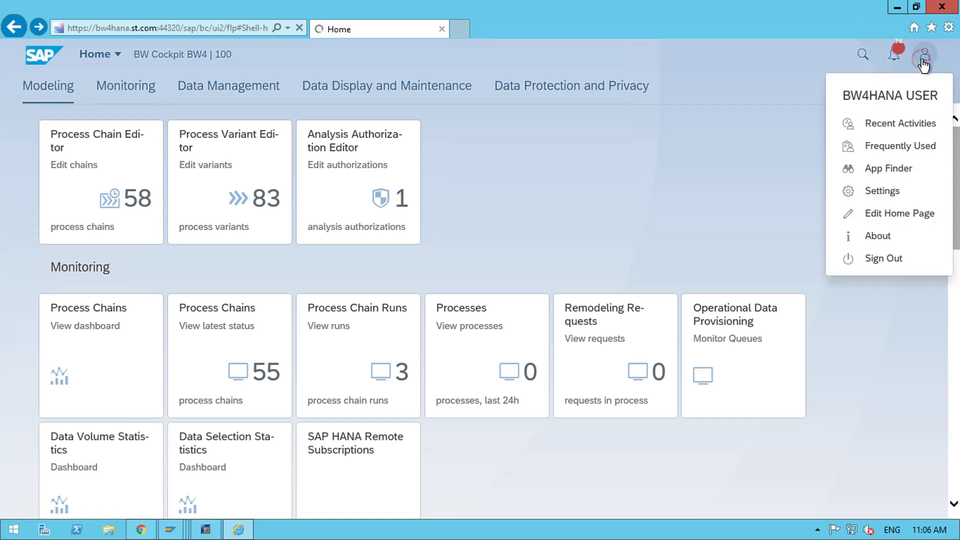
{"action": "left_click", "coordinate": [893, 170]}
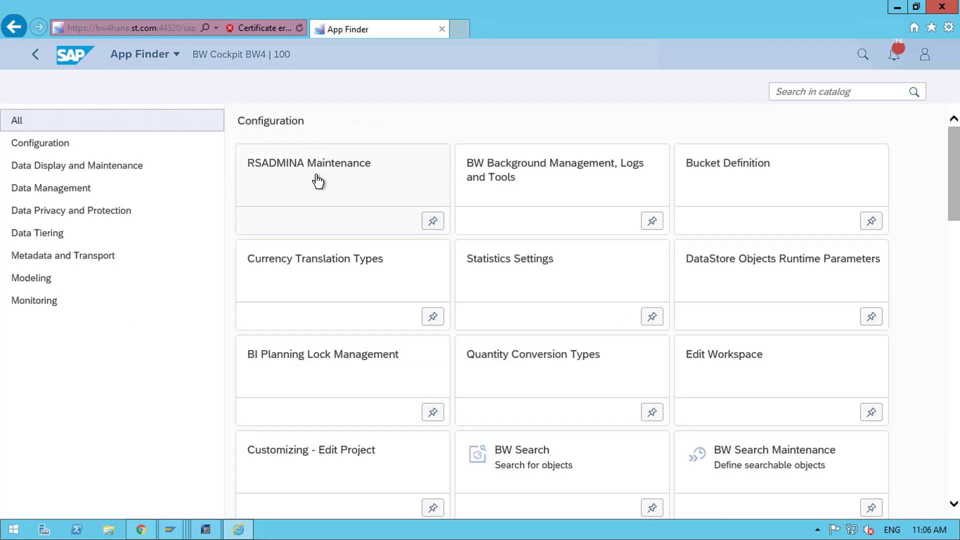
{"action": "left_click", "coordinate": [433, 223]}
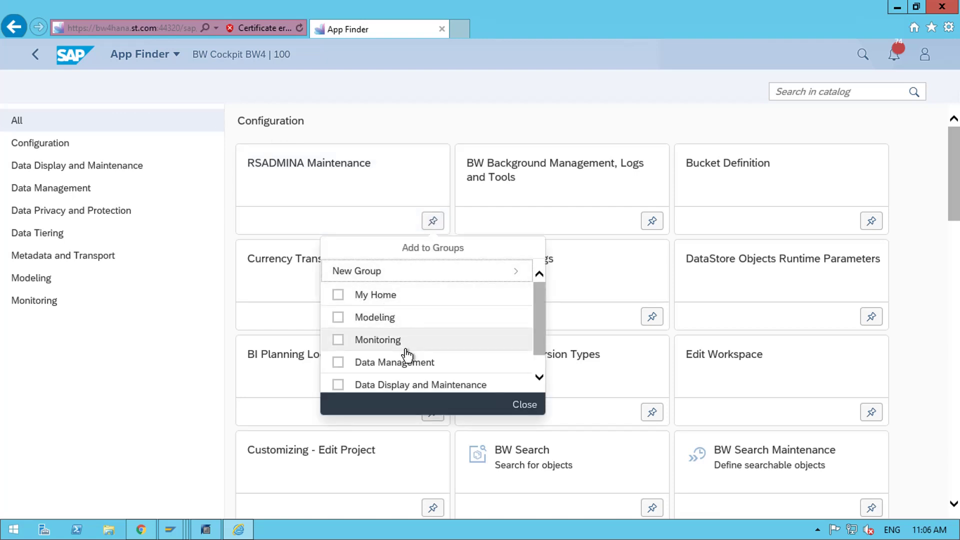
{"action": "scroll", "coordinate": [406, 355], "scroll_direction": "down", "scroll_amount": 1}
{"action": "scroll", "coordinate": [406, 356], "scroll_direction": "up", "scroll_amount": 1}
- Assign RSADMINA Maintenance to Monitoring only, leaving Modeling unticked, and close the dialog
{"action": "left_click", "coordinate": [338, 341]}
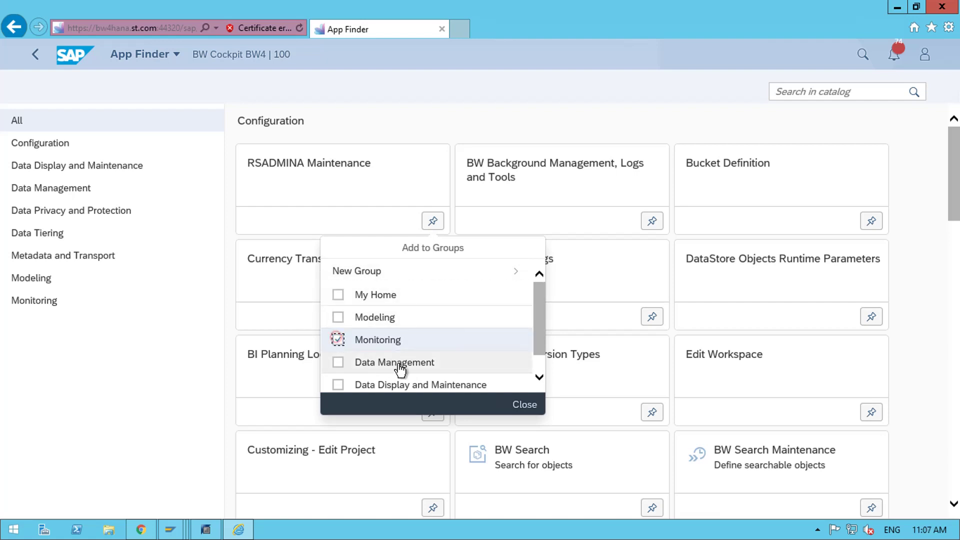
{"action": "left_click", "coordinate": [335, 320]}
{"action": "left_click", "coordinate": [338, 340]}
{"action": "left_click", "coordinate": [338, 340]}
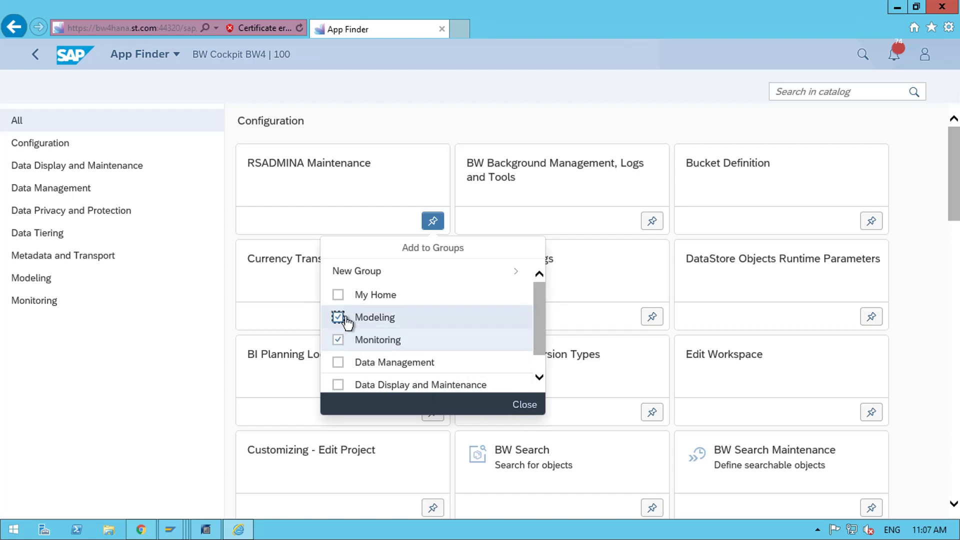
{"action": "left_click", "coordinate": [337, 318]}
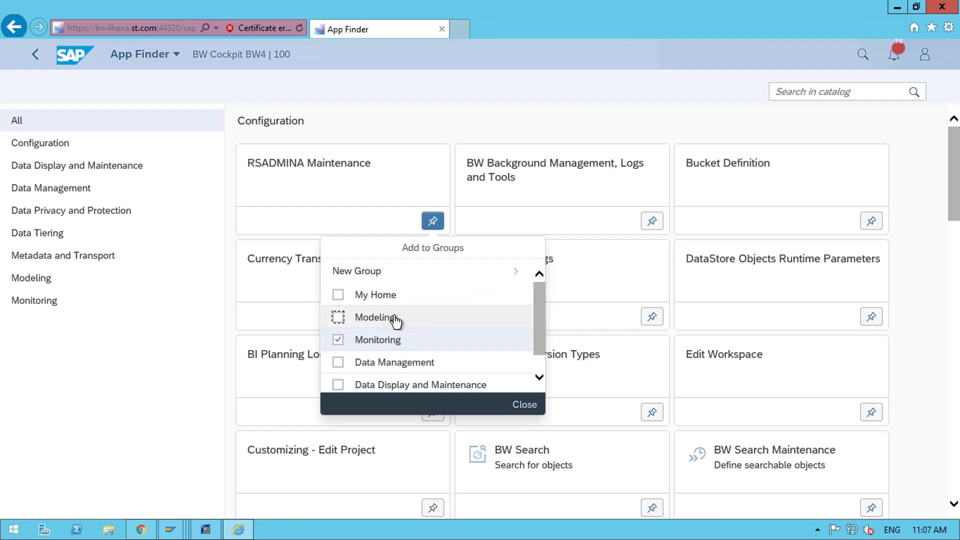
{"action": "left_click", "coordinate": [524, 406]}
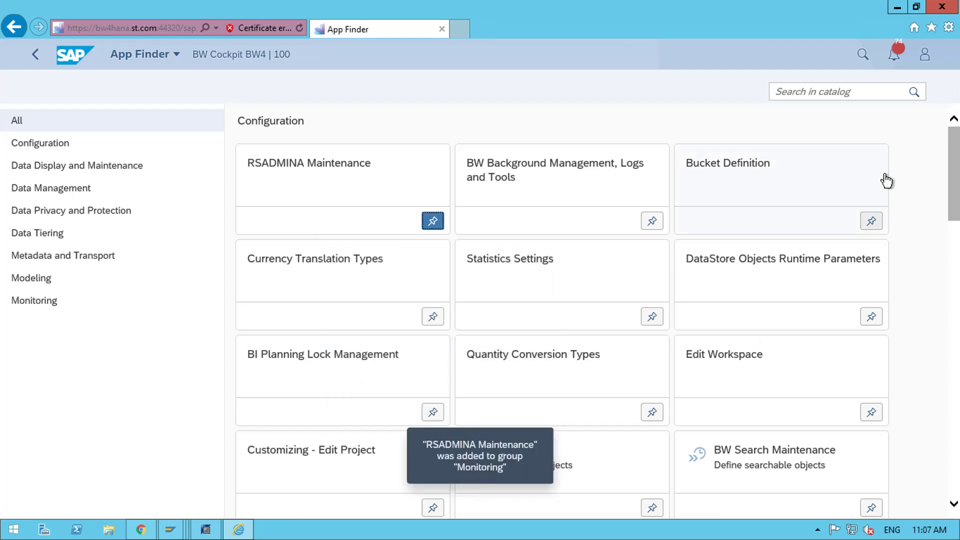
- Switch from App Finder to Home and check the new RSADMINA Maintenance tile under Monitoring
{"action": "left_click", "coordinate": [142, 53]}
{"action": "left_click", "coordinate": [143, 93]}
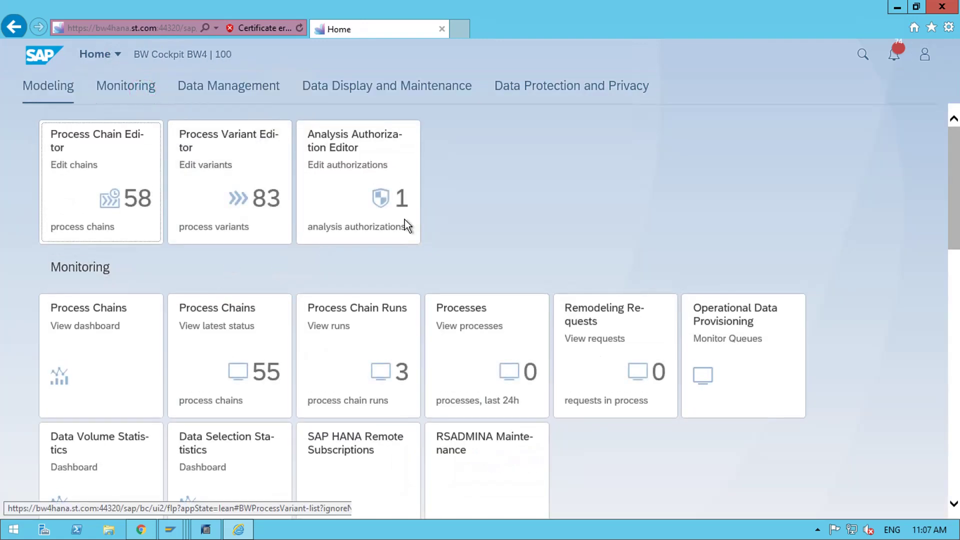
{"action": "scroll", "coordinate": [500, 197], "scroll_direction": "down", "scroll_amount": 1}
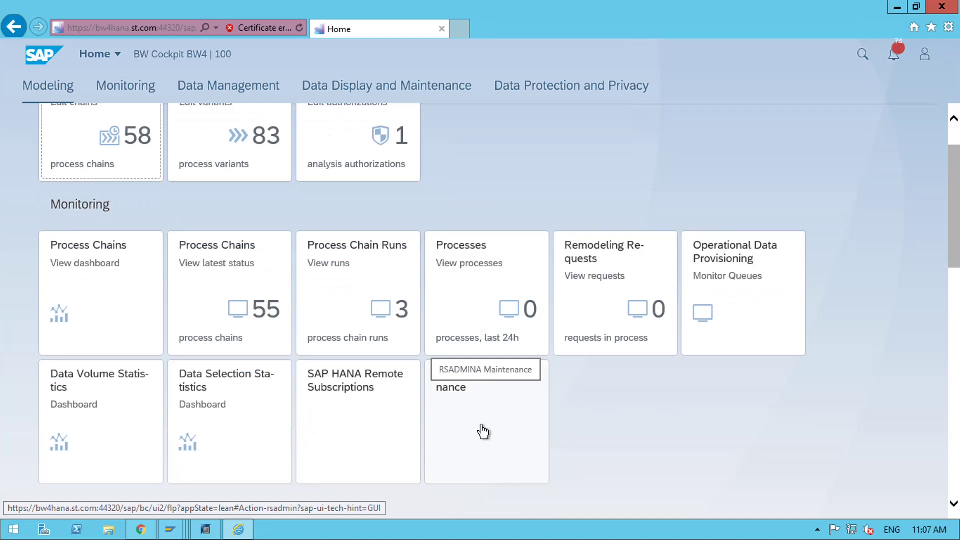
{"action": "scroll", "coordinate": [483, 432], "scroll_direction": "up", "scroll_amount": 1}
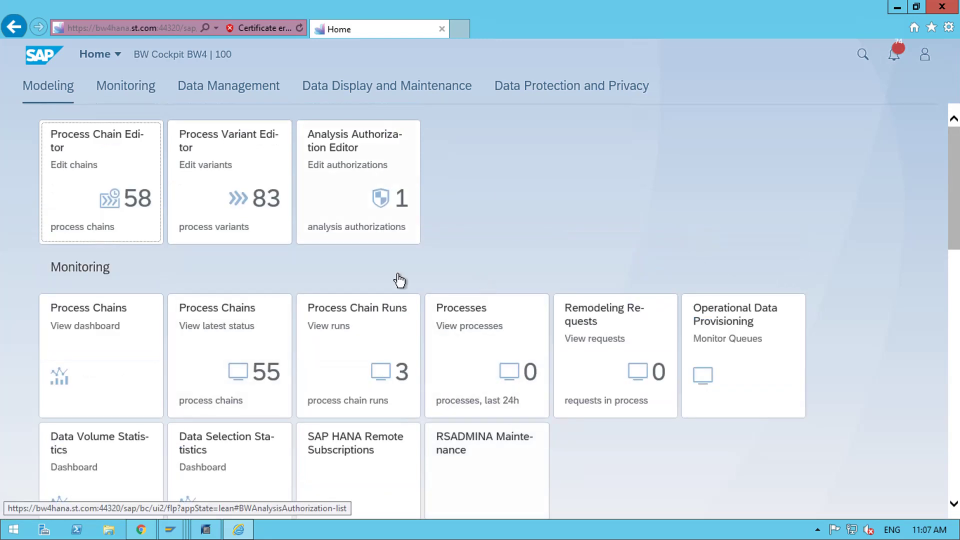
{"action": "scroll", "coordinate": [659, 422], "scroll_direction": "down", "scroll_amount": 2}
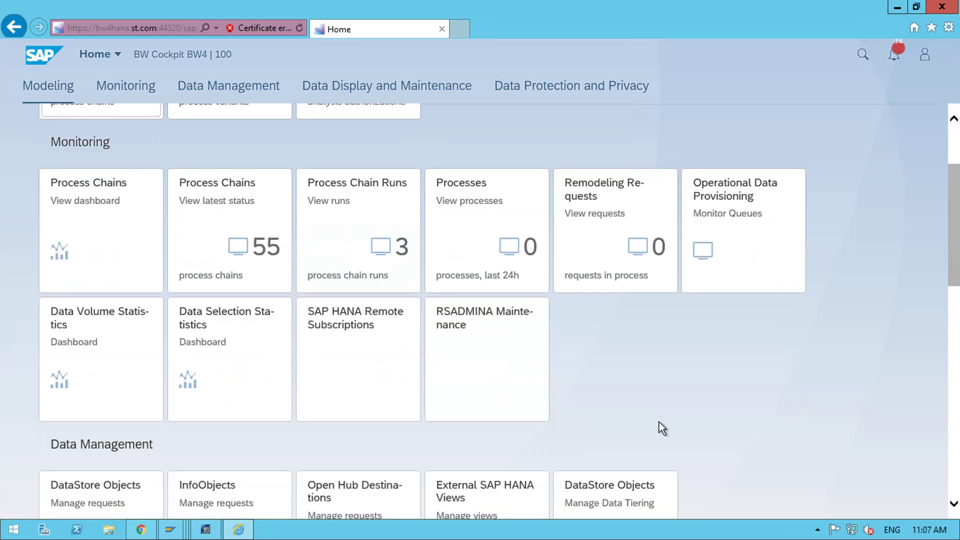
{"action": "scroll", "coordinate": [160, 236], "scroll_direction": "up", "scroll_amount": 2}
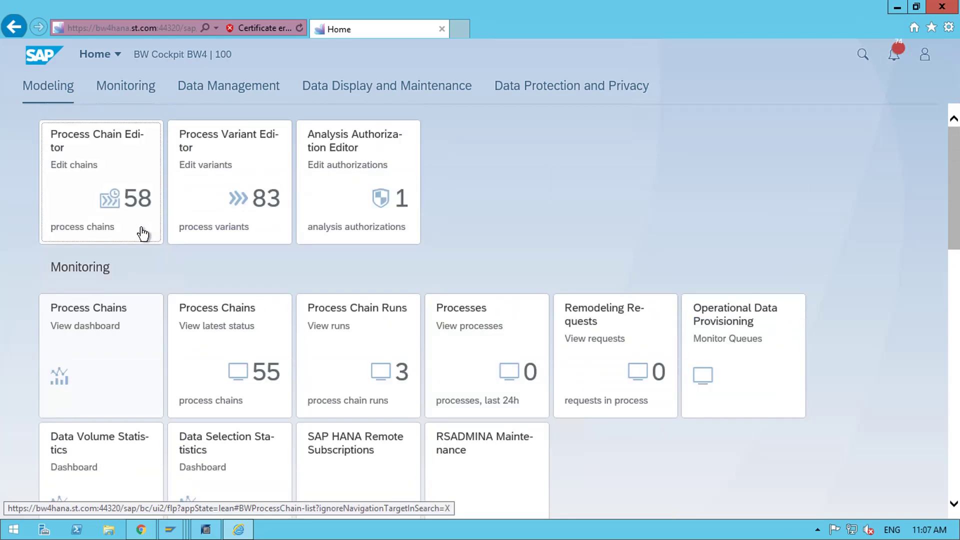
{"action": "scroll", "coordinate": [639, 345], "scroll_direction": "down", "scroll_amount": 3}
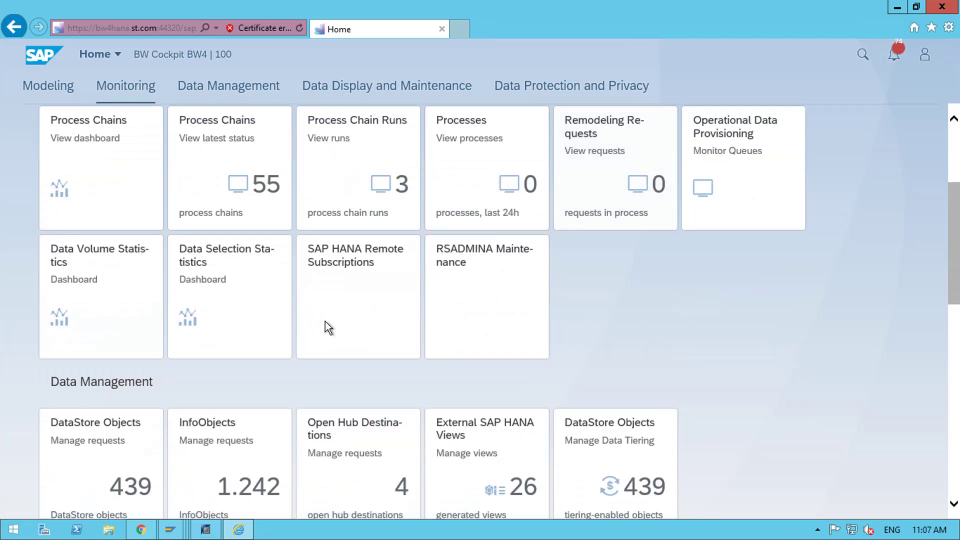
{"action": "scroll", "coordinate": [571, 260], "scroll_direction": "up", "scroll_amount": 3}
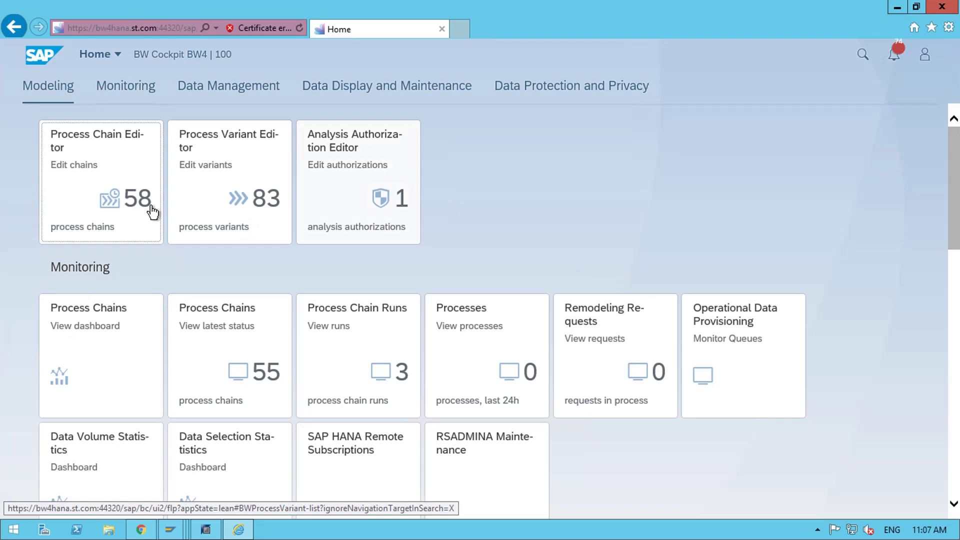
- Open the Process Chain Editor tile to list the 58 process chains
{"action": "left_click", "coordinate": [98, 200]}
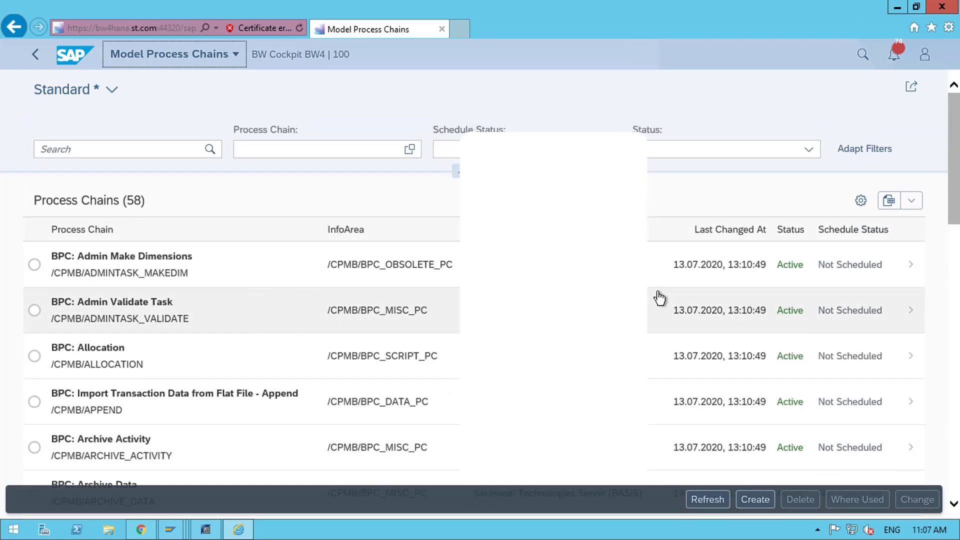
{"action": "scroll", "coordinate": [227, 297], "scroll_direction": "down", "scroll_amount": 1}
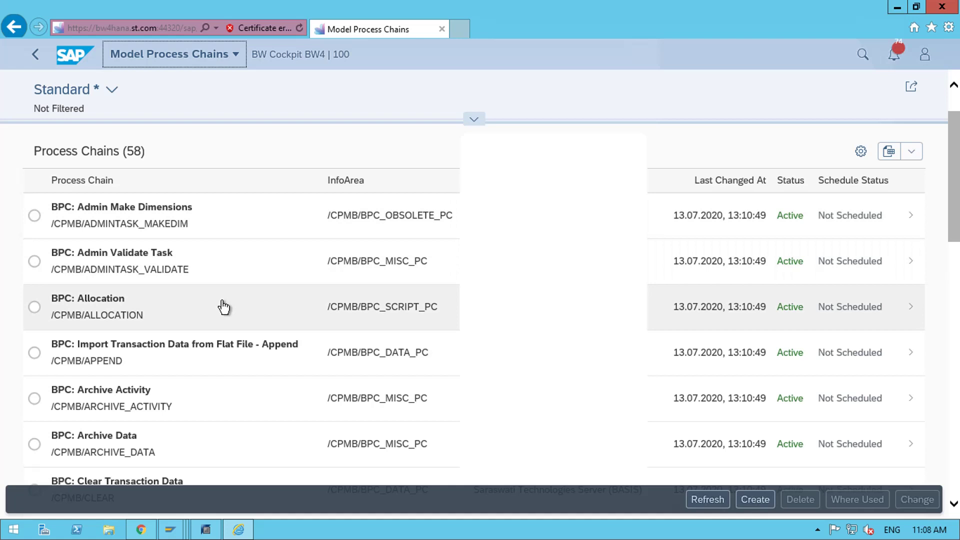
- Open BPC: Admin Make Dimensions and zoom out to see its flow to Clear BPC Tables
{"action": "left_click", "coordinate": [879, 225]}
{"action": "left_click", "coordinate": [880, 225]}
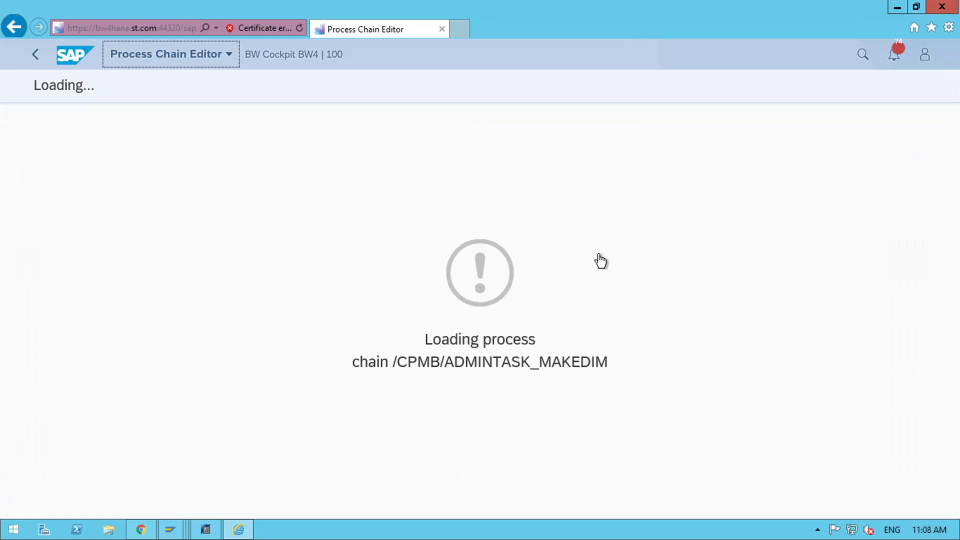
{"action": "scroll", "coordinate": [600, 270], "scroll_direction": "up", "scroll_amount": 4}
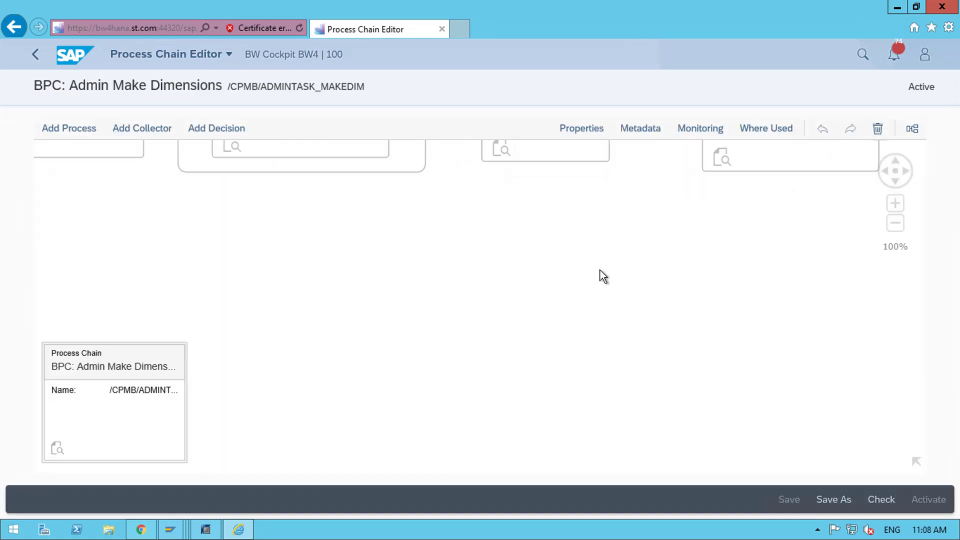
{"action": "scroll", "coordinate": [894, 413], "scroll_direction": "down", "scroll_amount": 2}
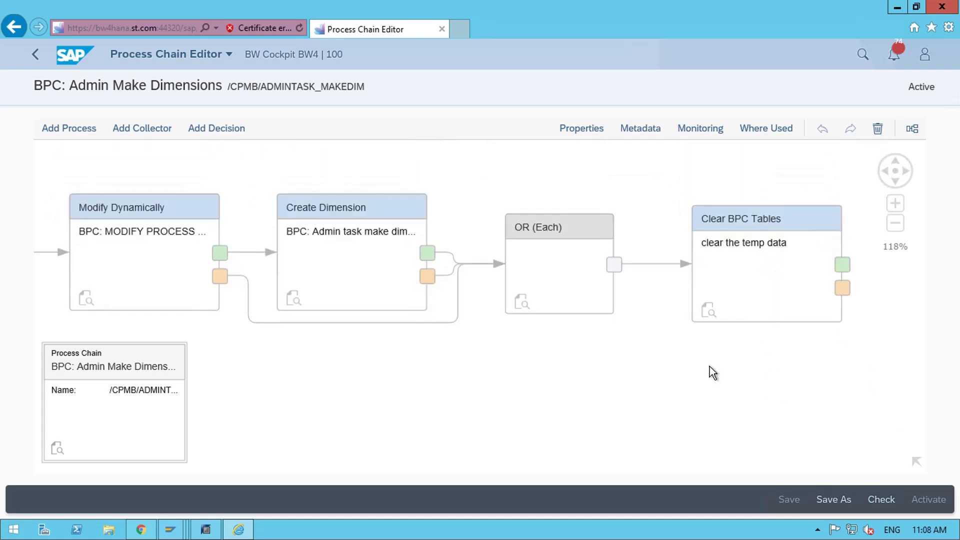
{"action": "scroll", "coordinate": [389, 292], "scroll_direction": "down", "scroll_amount": 2}
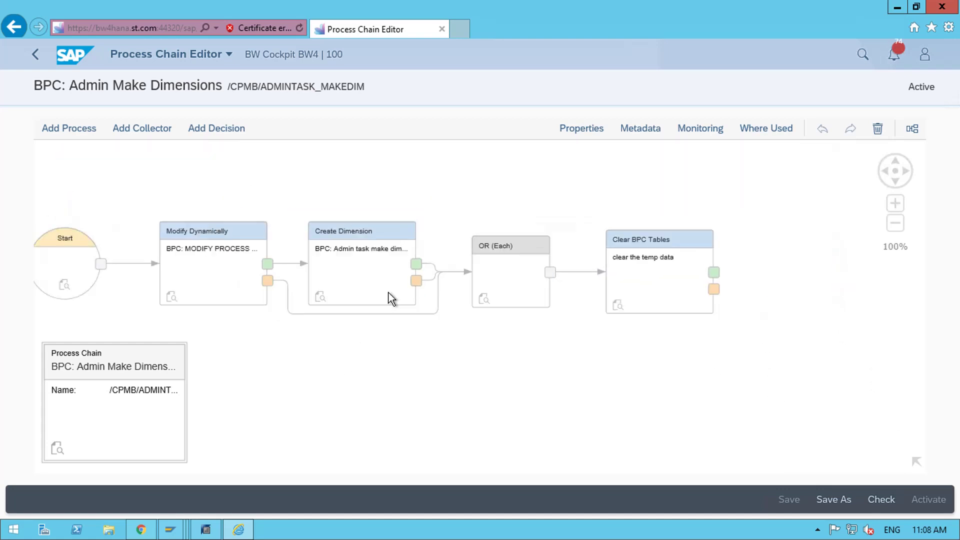
{"action": "scroll", "coordinate": [388, 293], "scroll_direction": "down", "scroll_amount": 2}
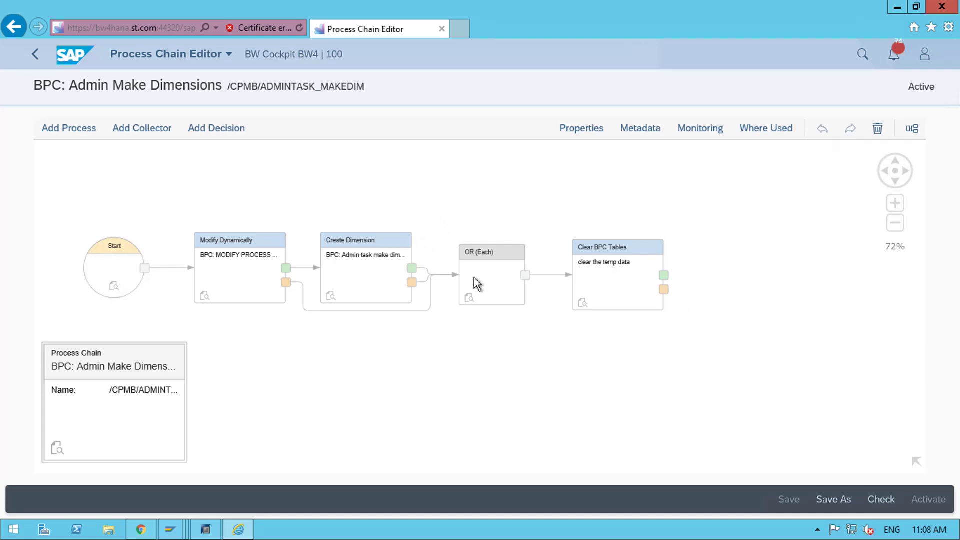
- Back in the chain list, search the filter bar for 'z' to get four chains, then go Home
{"action": "left_click", "coordinate": [35, 55]}
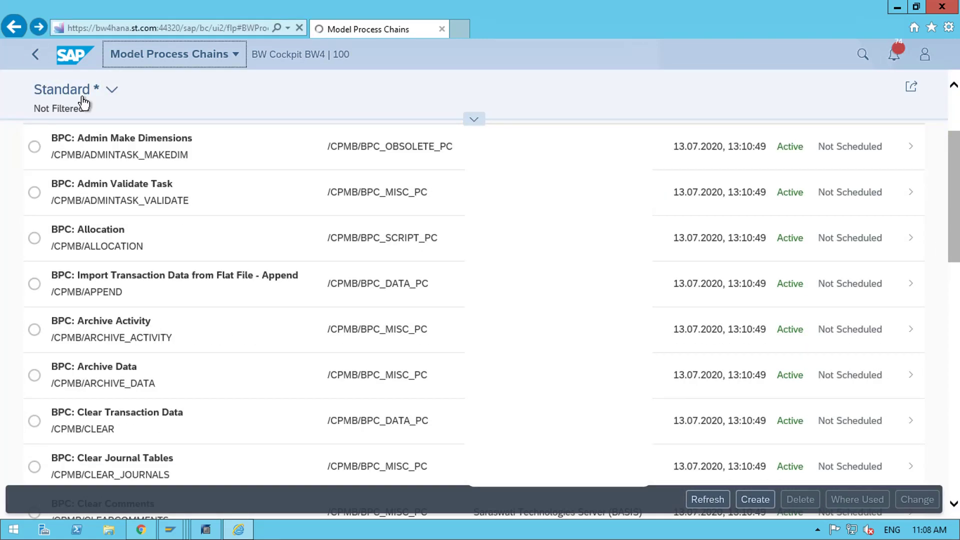
{"action": "left_click", "coordinate": [474, 119]}
{"action": "left_click", "coordinate": [143, 155]}
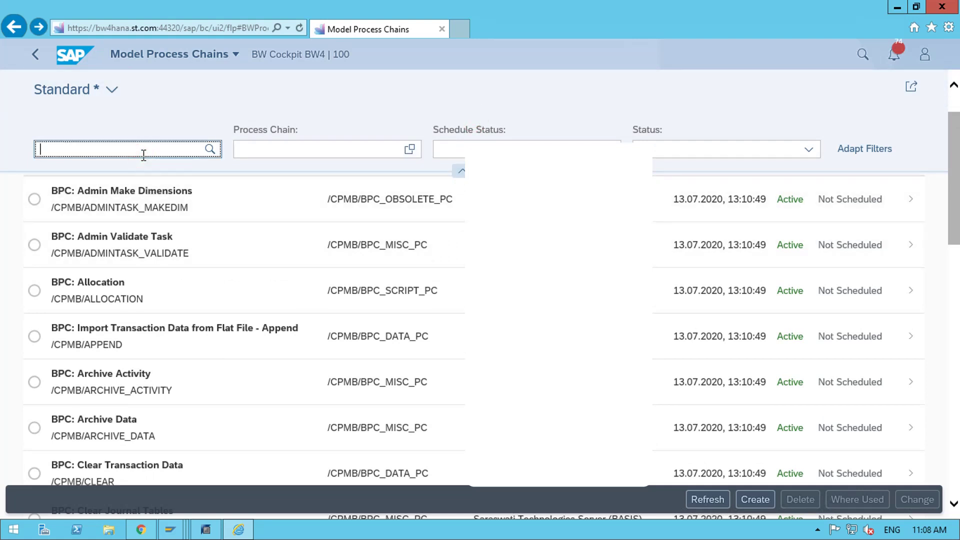
{"action": "type", "text": "zsal"}
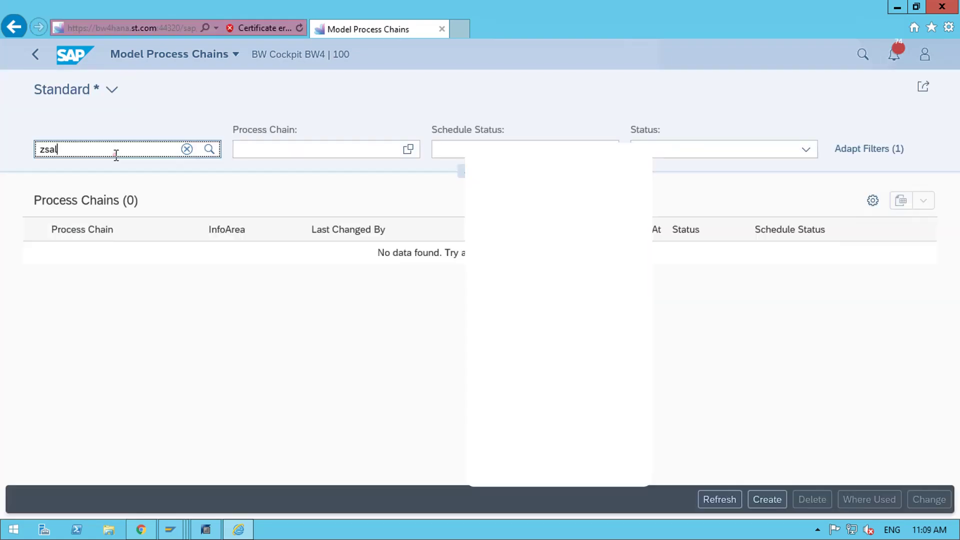
{"action": "key", "text": "BackSpace"}
{"action": "key", "text": "BackSpace"}
{"action": "key", "text": "BackSpace"}
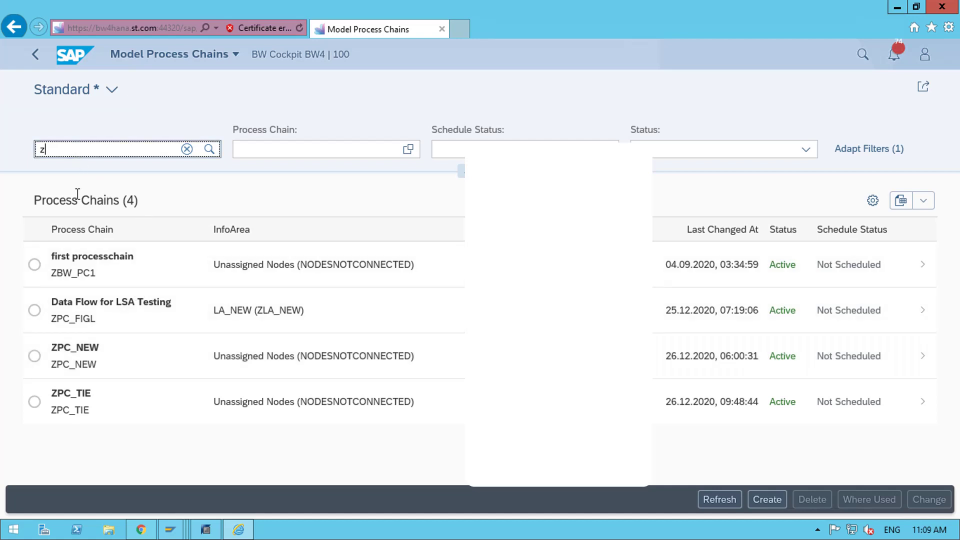
{"action": "left_click", "coordinate": [35, 54]}
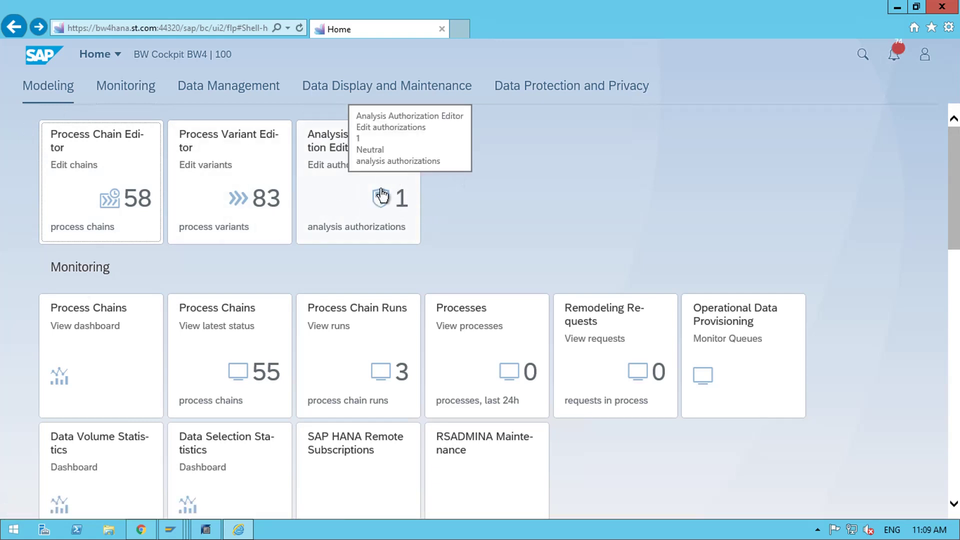
- Open the Process Chain Dashboard and browse its status and runtime charts for 55 chains
{"action": "scroll", "coordinate": [468, 191], "scroll_direction": "down", "scroll_amount": 1}
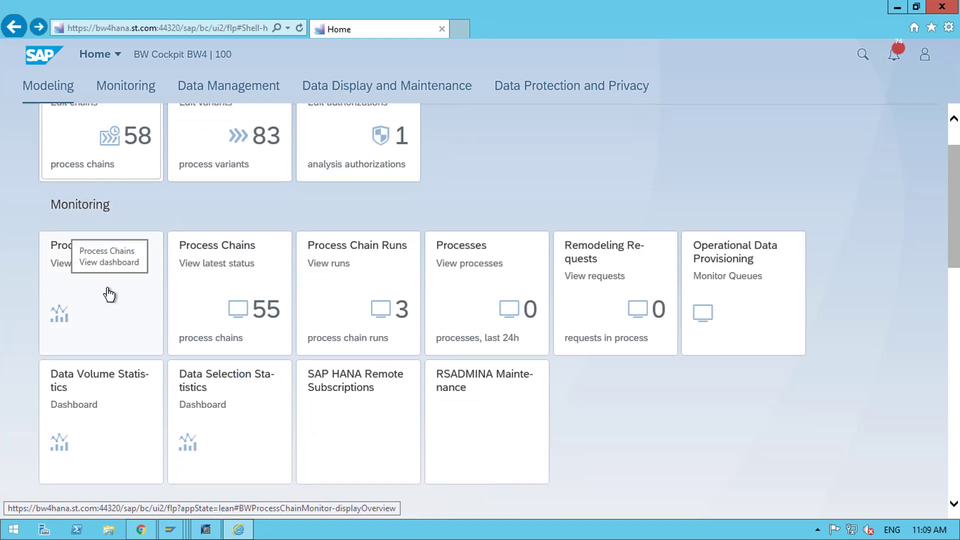
{"action": "left_click", "coordinate": [102, 305]}
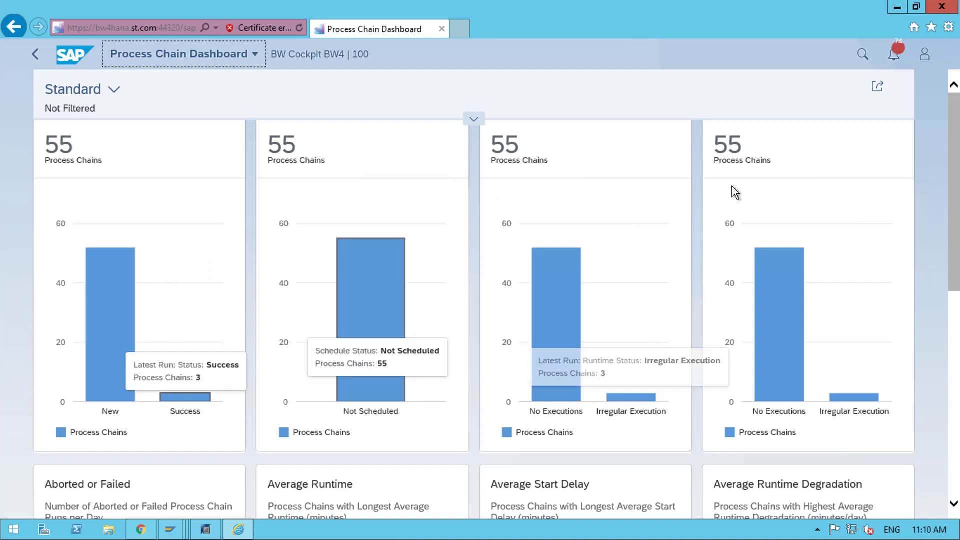
{"action": "scroll", "coordinate": [130, 308], "scroll_direction": "down", "scroll_amount": 3}
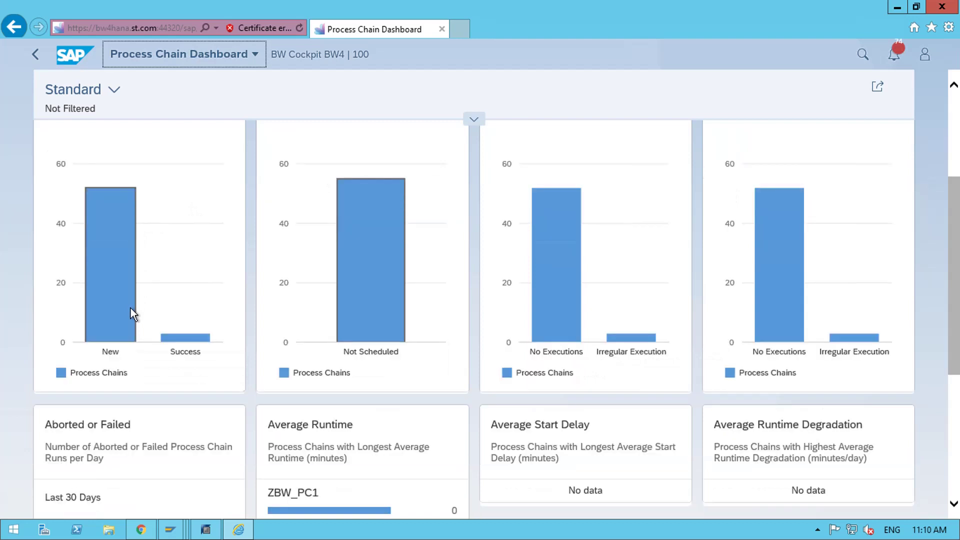
{"action": "scroll", "coordinate": [328, 322], "scroll_direction": "down", "scroll_amount": 1}
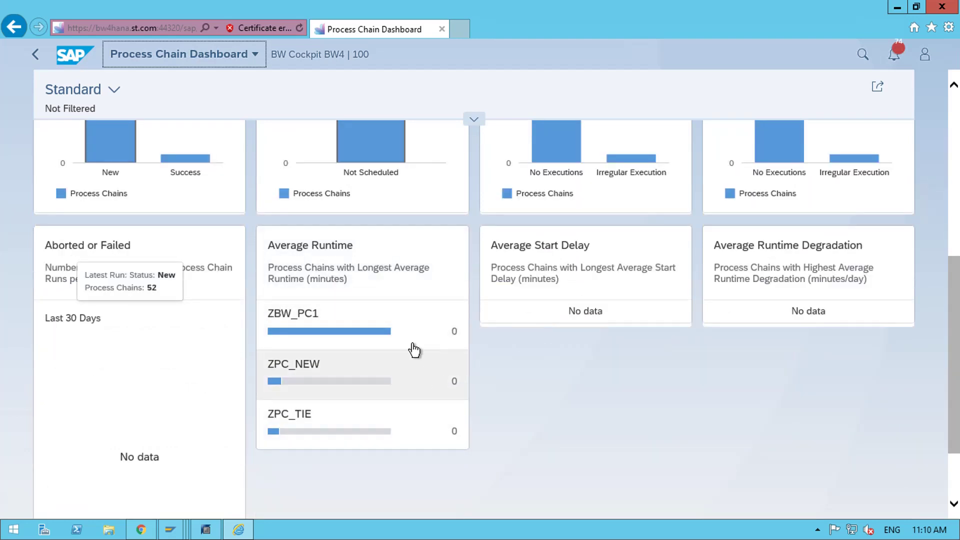
{"action": "scroll", "coordinate": [165, 361], "scroll_direction": "down", "scroll_amount": 1}
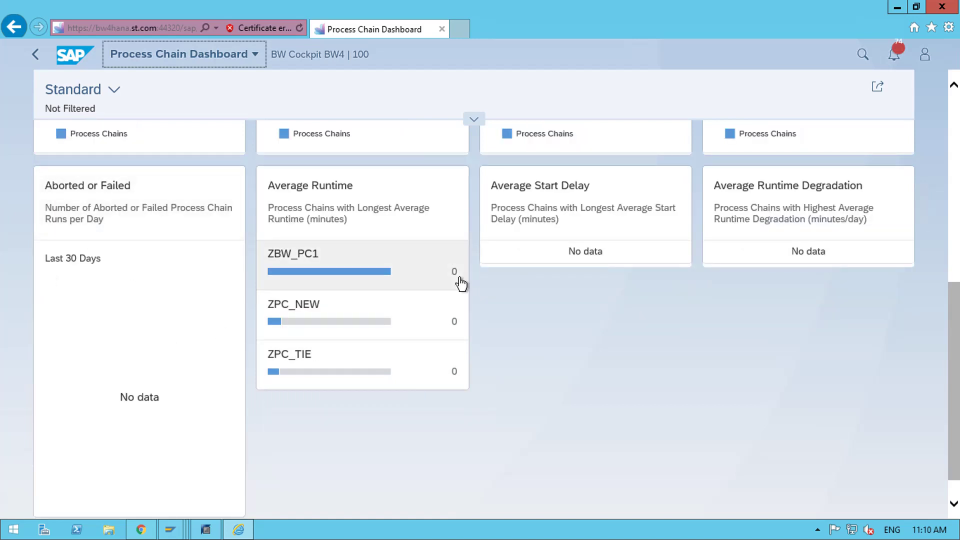
{"action": "scroll", "coordinate": [851, 345], "scroll_direction": "up", "scroll_amount": 2}
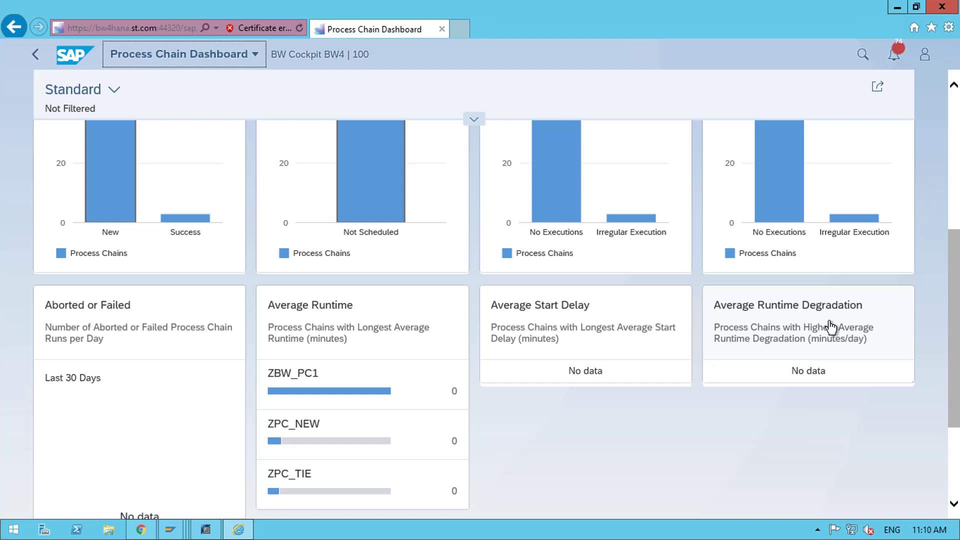
{"action": "scroll", "coordinate": [829, 322], "scroll_direction": "up", "scroll_amount": 4}
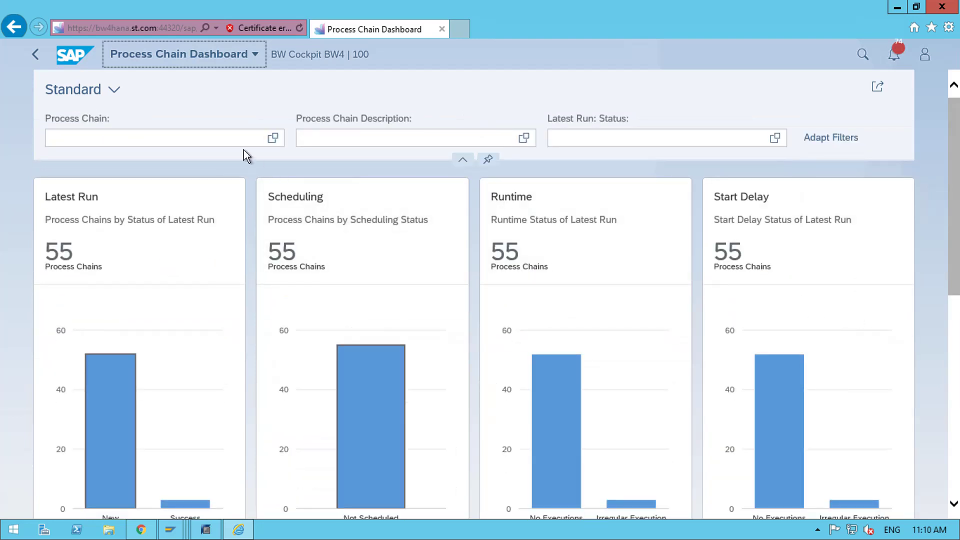
- Open the dashboard's process chain filter, then go back to the Home launchpad
{"action": "left_click", "coordinate": [200, 137]}
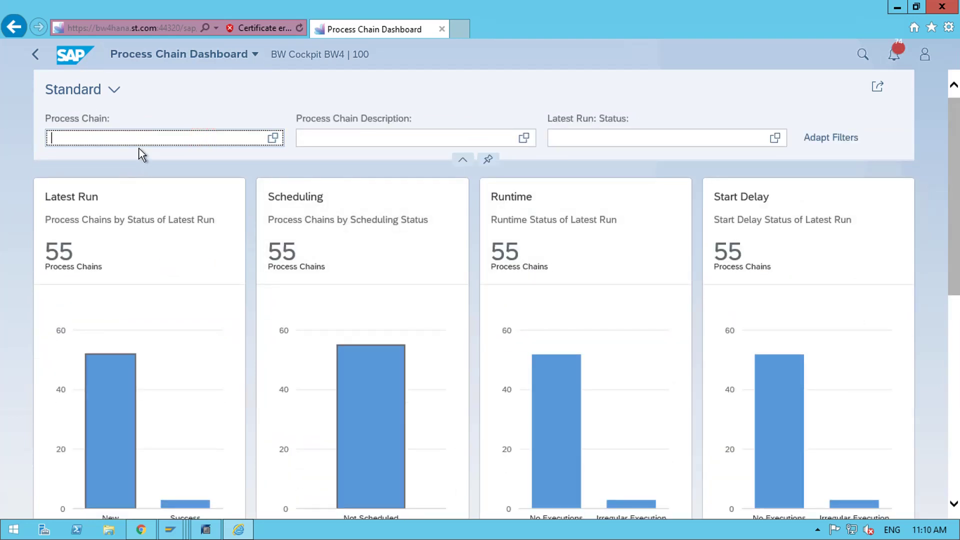
{"action": "scroll", "coordinate": [870, 359], "scroll_direction": "down", "scroll_amount": 5}
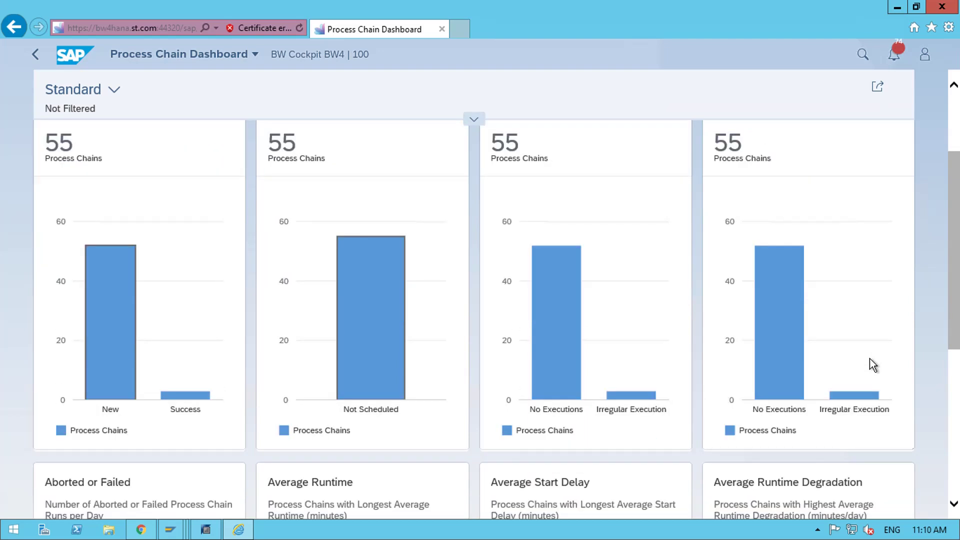
{"action": "scroll", "coordinate": [870, 359], "scroll_direction": "up", "scroll_amount": 5}
{"action": "scroll", "coordinate": [869, 359], "scroll_direction": "down", "scroll_amount": 10}
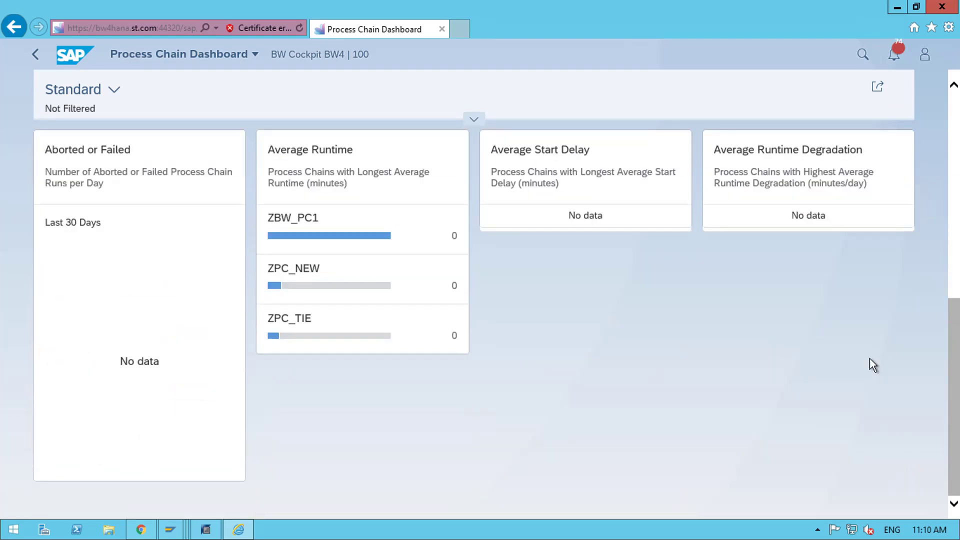
{"action": "scroll", "coordinate": [868, 357], "scroll_direction": "up", "scroll_amount": 10}
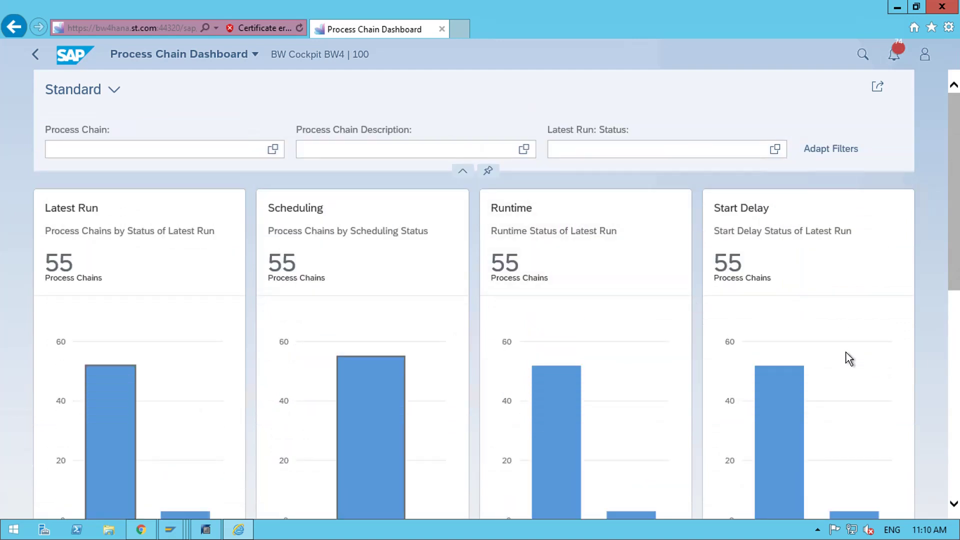
{"action": "left_click", "coordinate": [33, 59]}
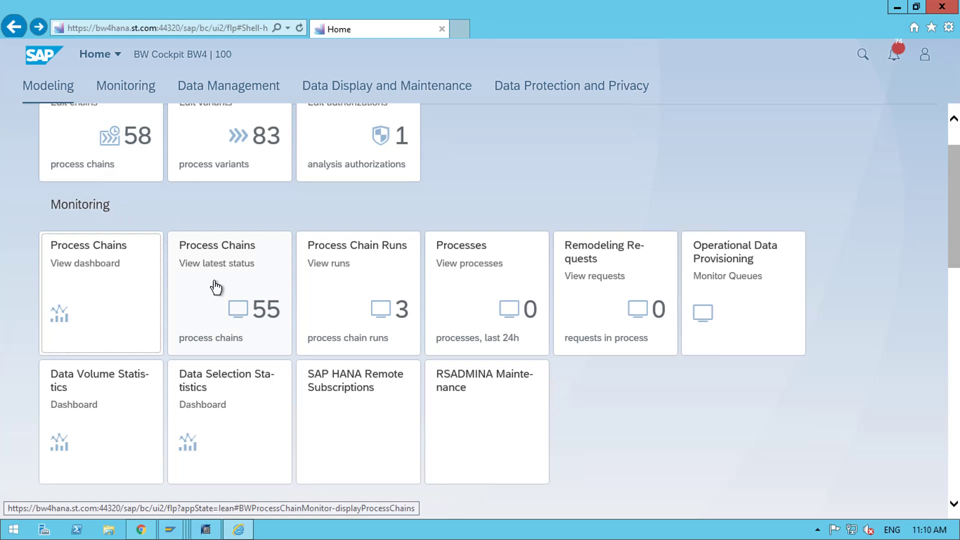
{"action": "left_click", "coordinate": [215, 284]}
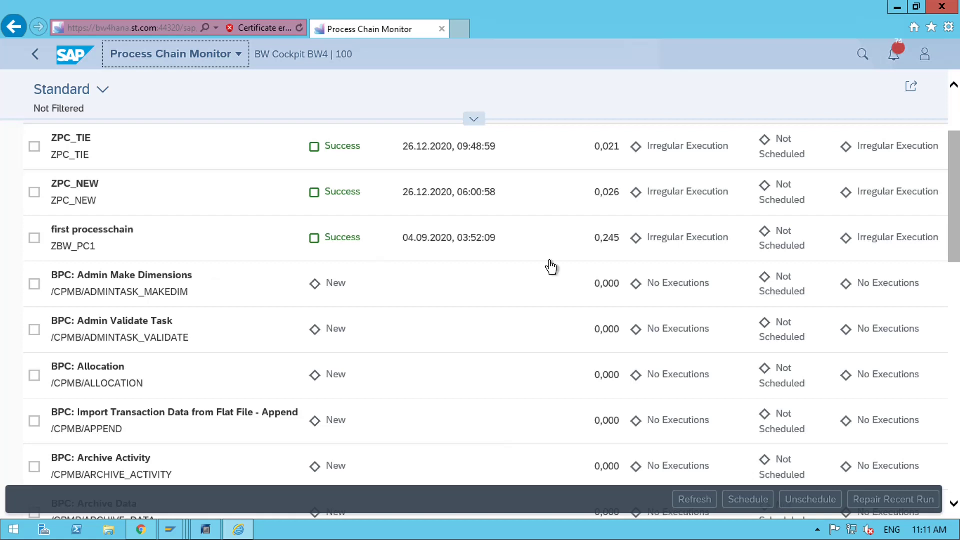
{"action": "scroll", "coordinate": [757, 288], "scroll_direction": "up", "scroll_amount": 3}
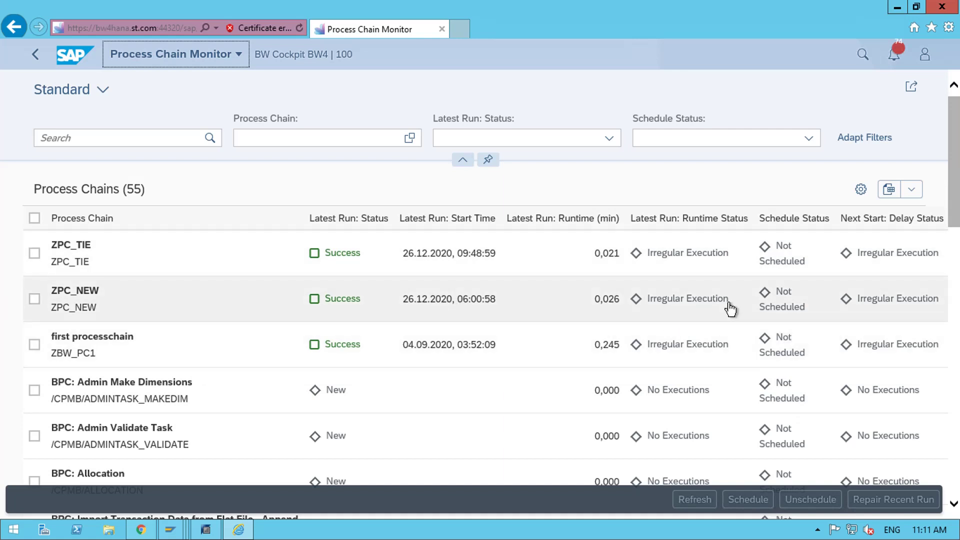
{"action": "scroll", "coordinate": [727, 312], "scroll_direction": "down", "scroll_amount": 3}
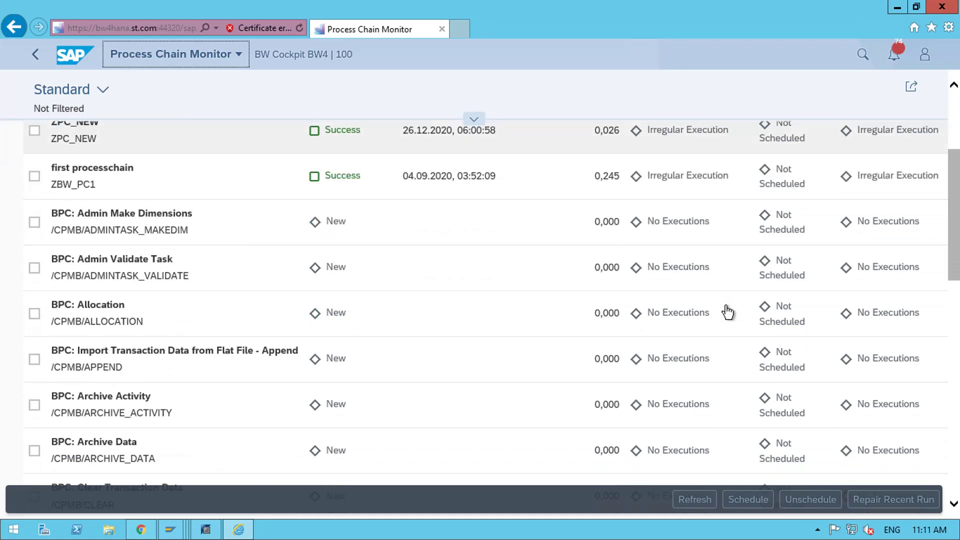
{"action": "scroll", "coordinate": [727, 312], "scroll_direction": "up", "scroll_amount": 3}
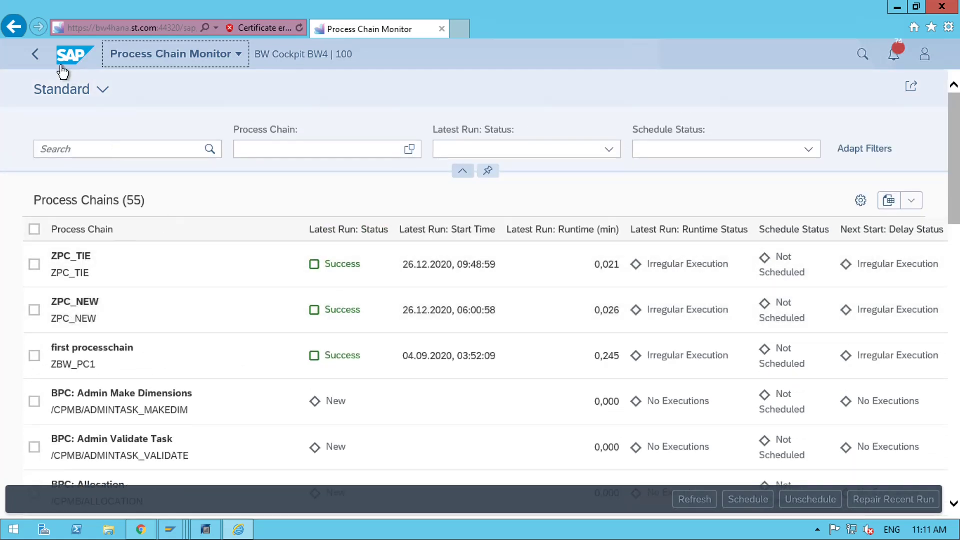
{"action": "left_click", "coordinate": [39, 60]}
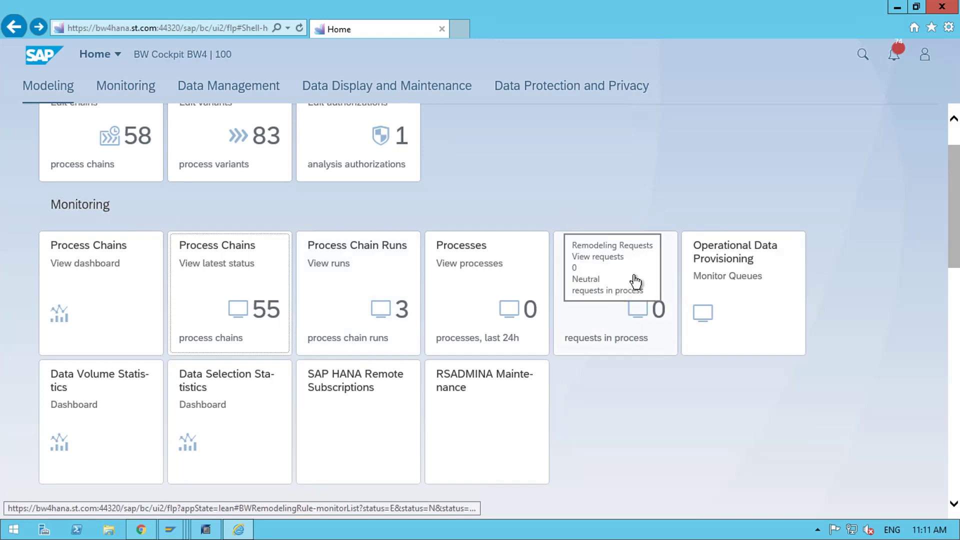
- Open Data Volume Statistics and read the schema category sizes: BW/4HANA 20516 MB, HANA 1004 MB
{"action": "left_click", "coordinate": [87, 411]}
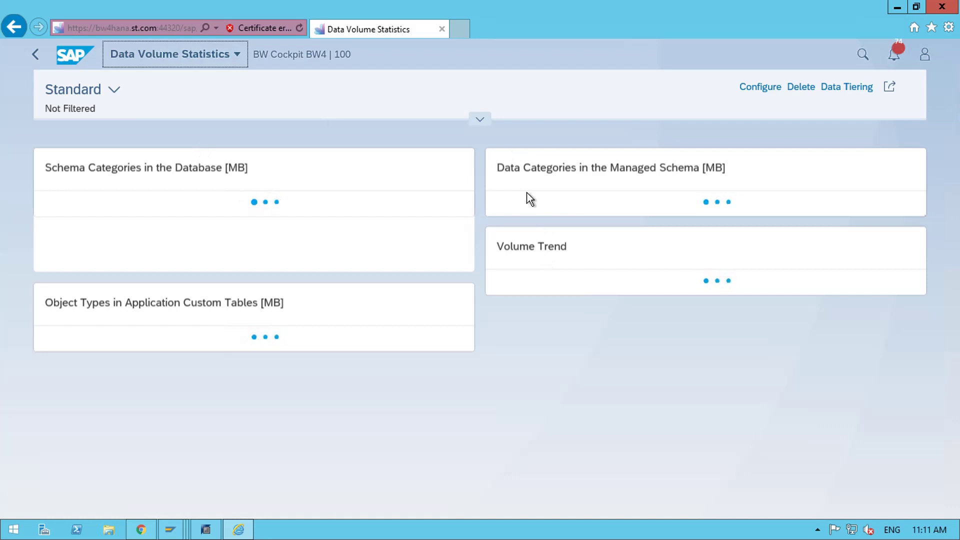
{"action": "scroll", "coordinate": [748, 296], "scroll_direction": "down", "scroll_amount": 3}
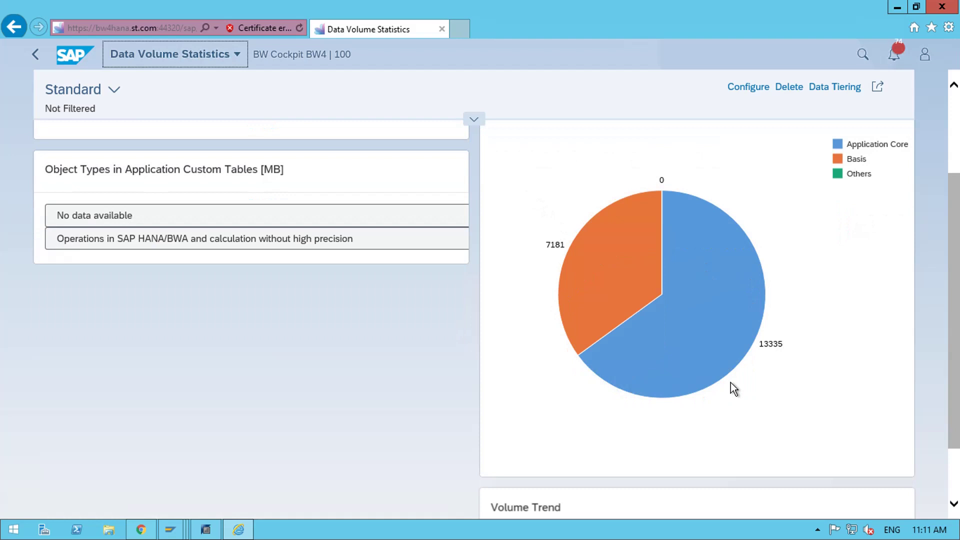
{"action": "scroll", "coordinate": [650, 269], "scroll_direction": "up", "scroll_amount": 1}
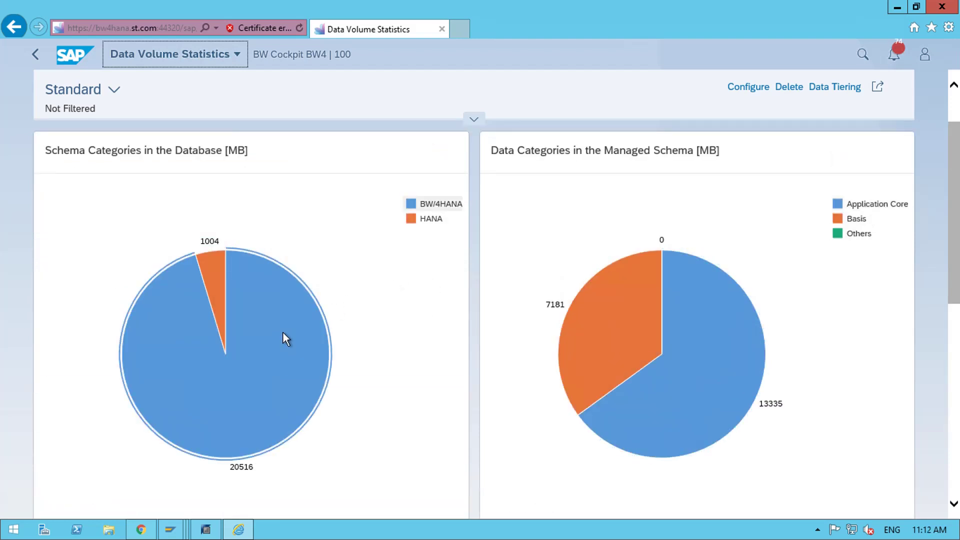
{"action": "mouse_move", "coordinate": [259, 340]}
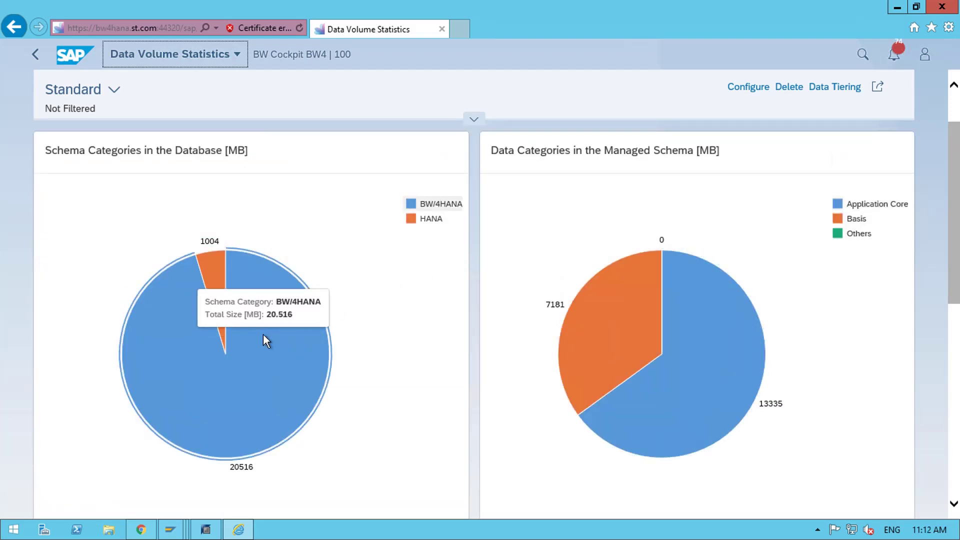
{"action": "mouse_move", "coordinate": [211, 274]}
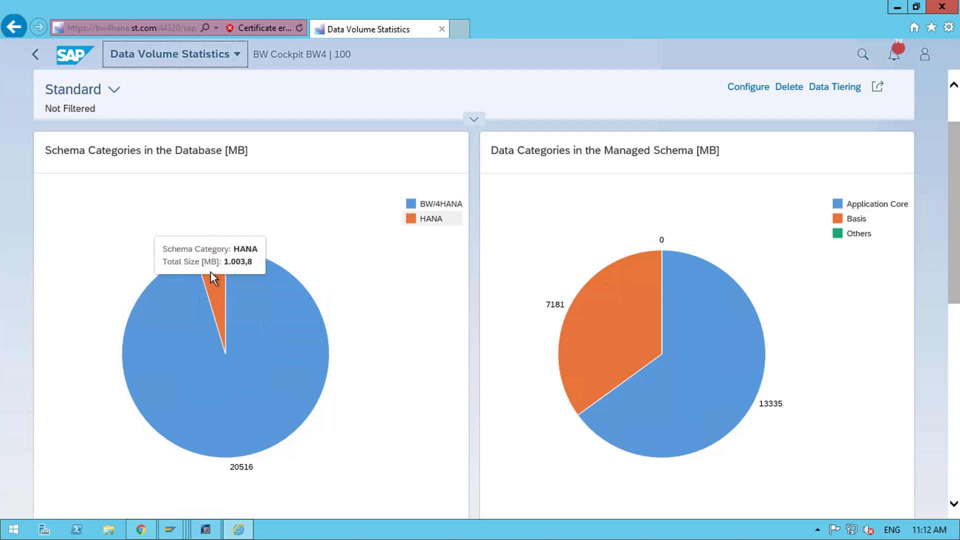
- Open the BW/4HANA slice's query and drill down by InfoArea and Object Type
{"action": "left_click", "coordinate": [252, 305]}
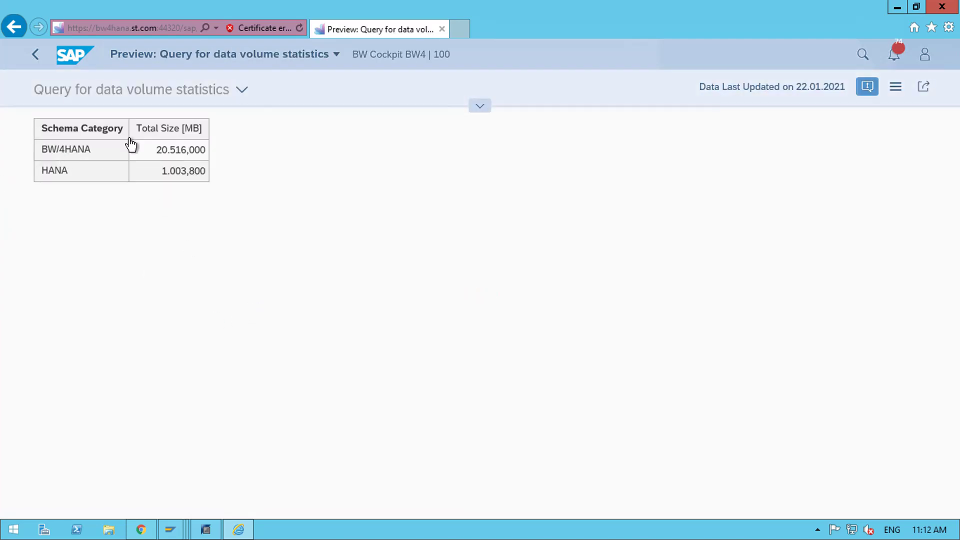
{"action": "left_click", "coordinate": [74, 157]}
{"action": "left_click", "coordinate": [74, 220]}
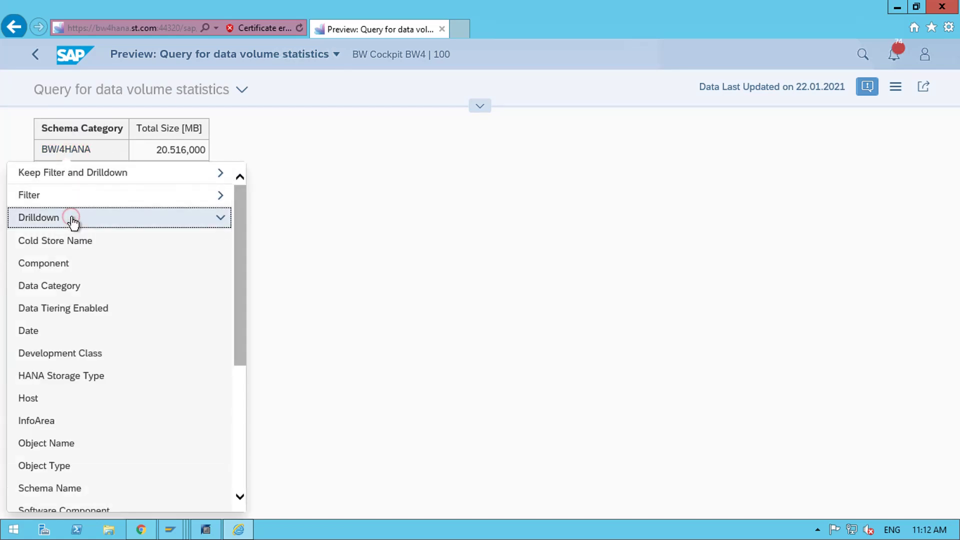
{"action": "left_click", "coordinate": [75, 428]}
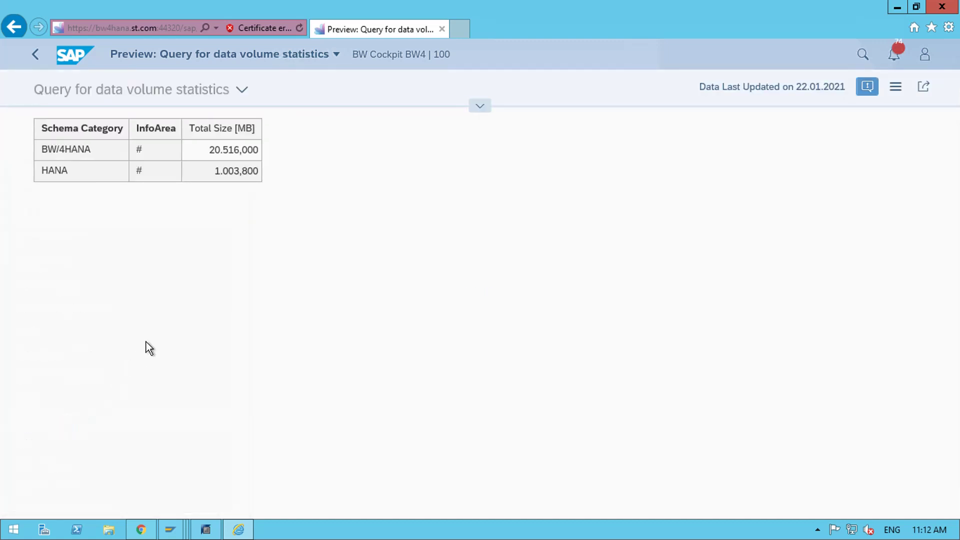
{"action": "left_click", "coordinate": [75, 156]}
{"action": "left_click", "coordinate": [76, 216]}
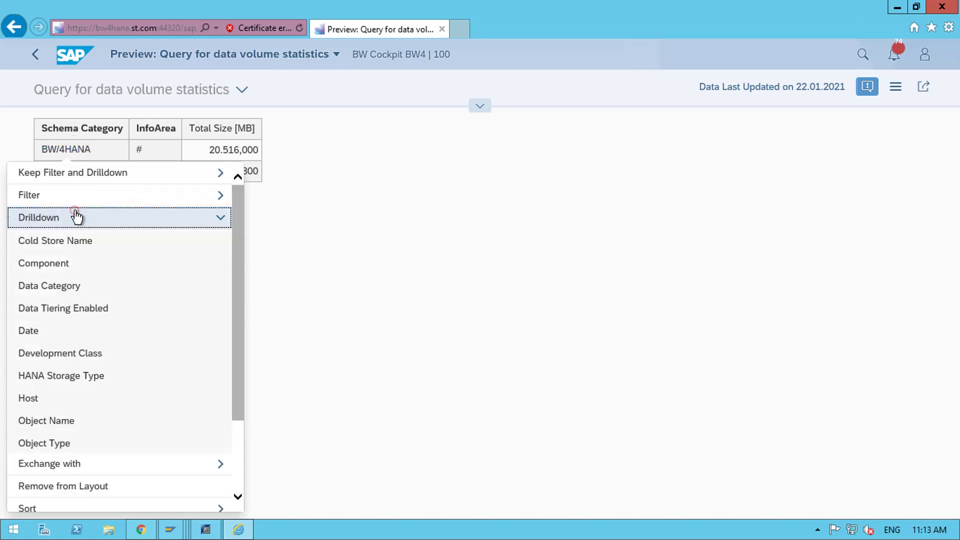
{"action": "left_click", "coordinate": [61, 441]}
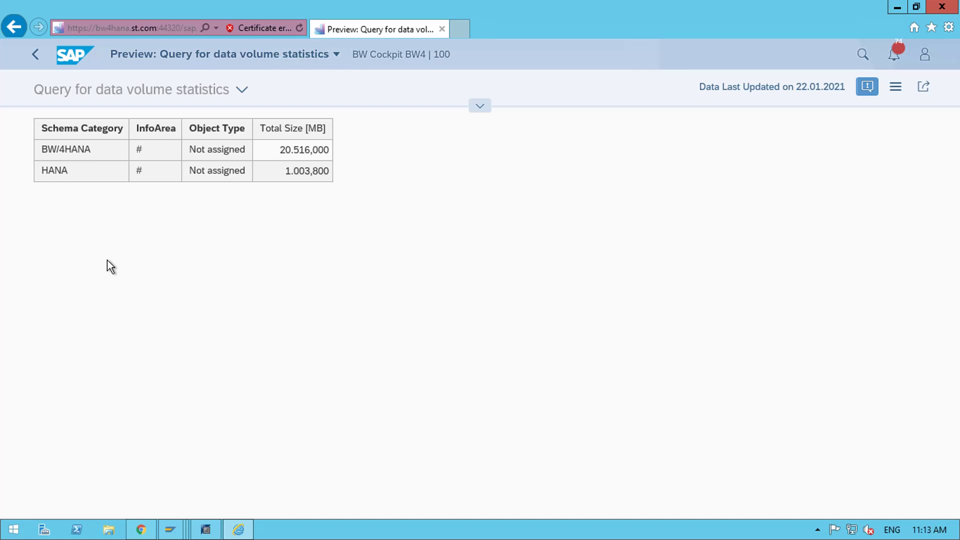
- Add Data Category and Table Type drilldowns to the query preview
{"action": "left_click", "coordinate": [78, 149]}
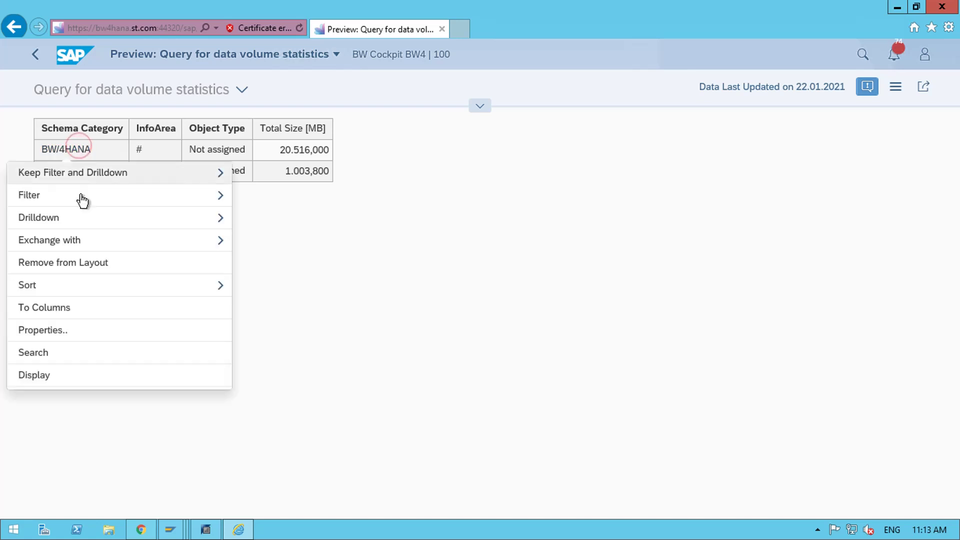
{"action": "left_click", "coordinate": [83, 219]}
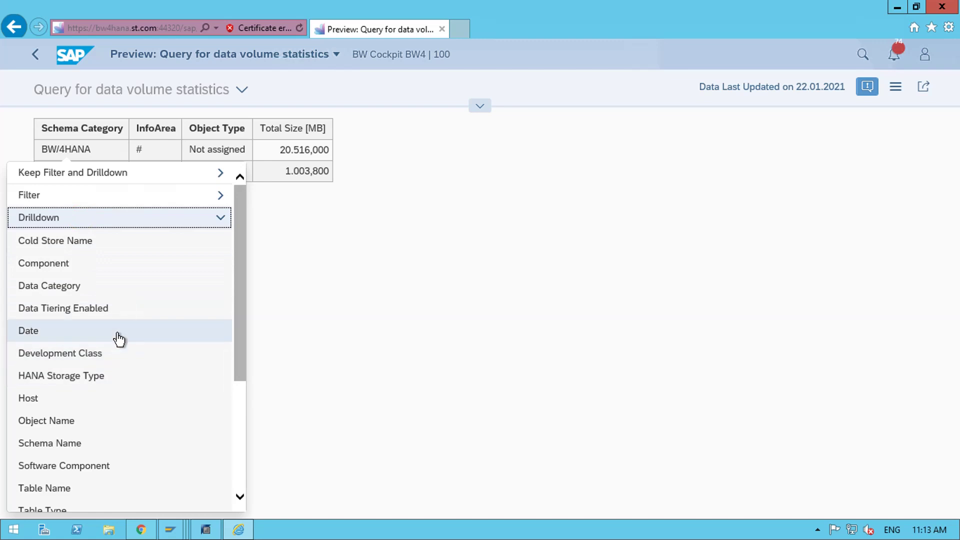
{"action": "left_click", "coordinate": [55, 292]}
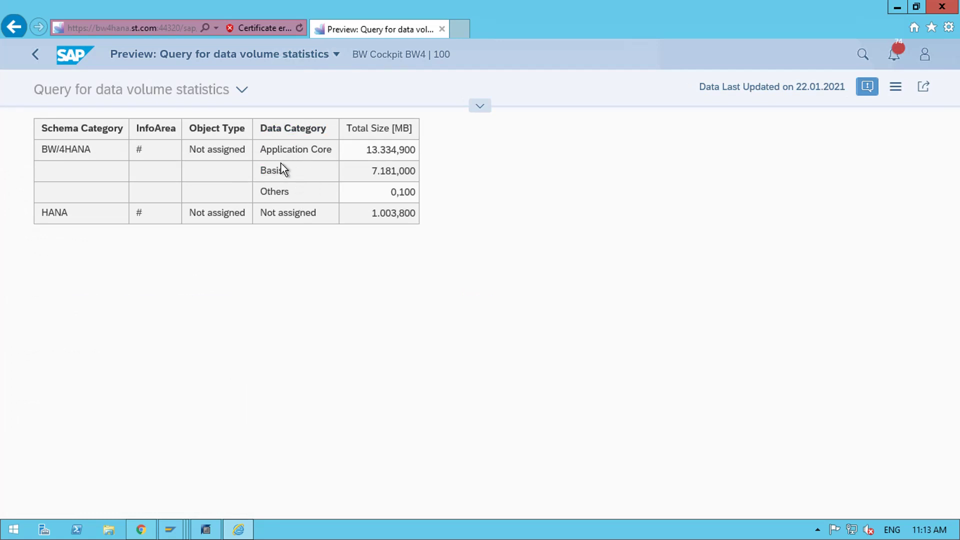
{"action": "left_click", "coordinate": [74, 160]}
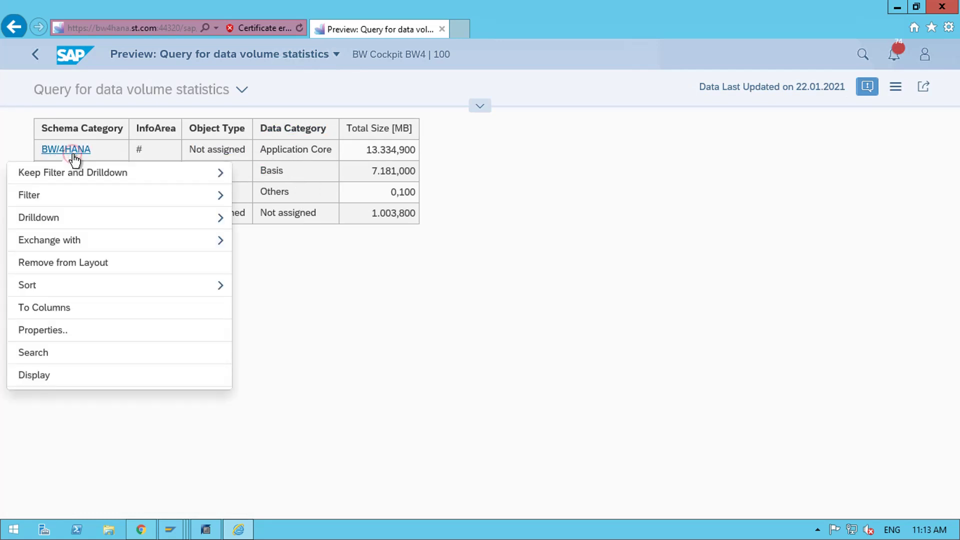
{"action": "left_click", "coordinate": [85, 223]}
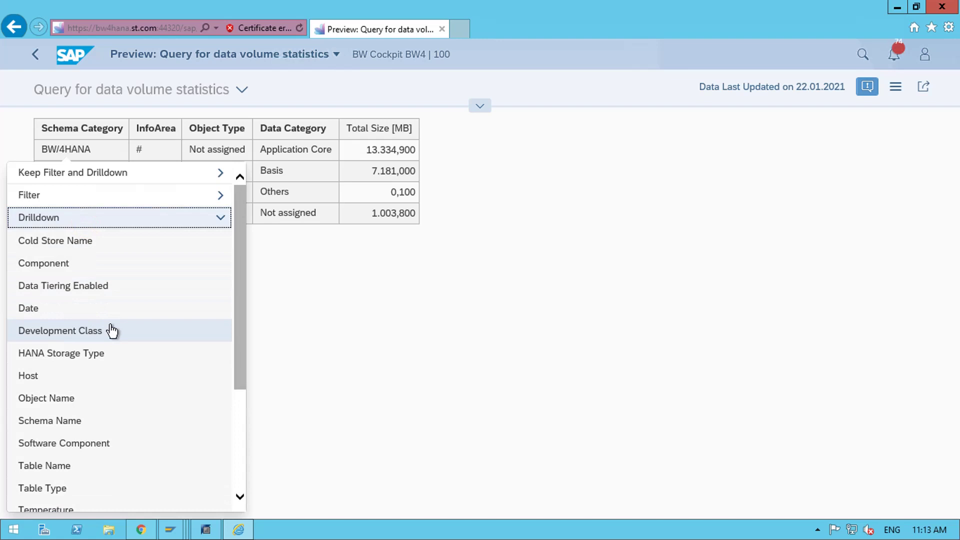
{"action": "scroll", "coordinate": [111, 330], "scroll_direction": "down", "scroll_amount": 3}
{"action": "left_click", "coordinate": [69, 383]}
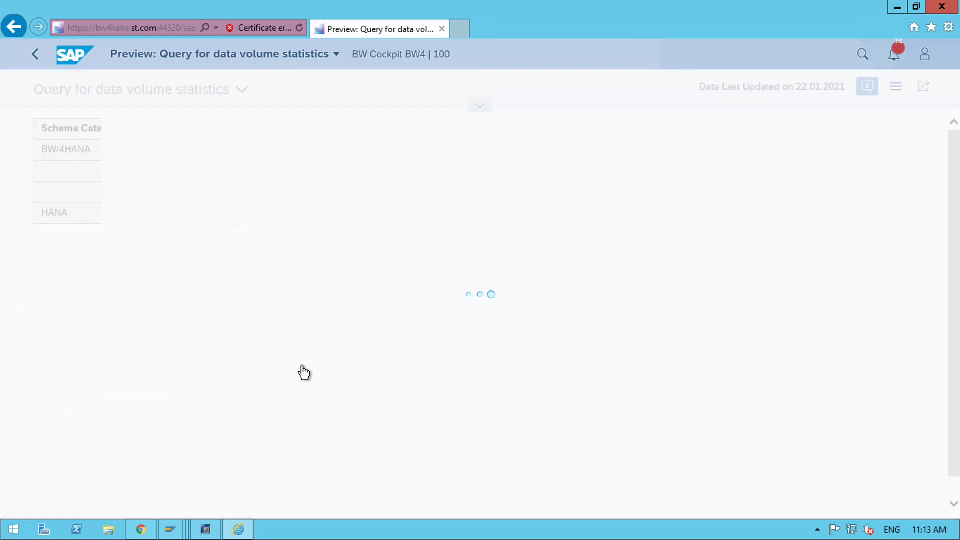
- Drill down by Component and review sizes such as SAP_BW 145,600 MB
{"action": "left_click", "coordinate": [81, 155]}
{"action": "left_click", "coordinate": [73, 219]}
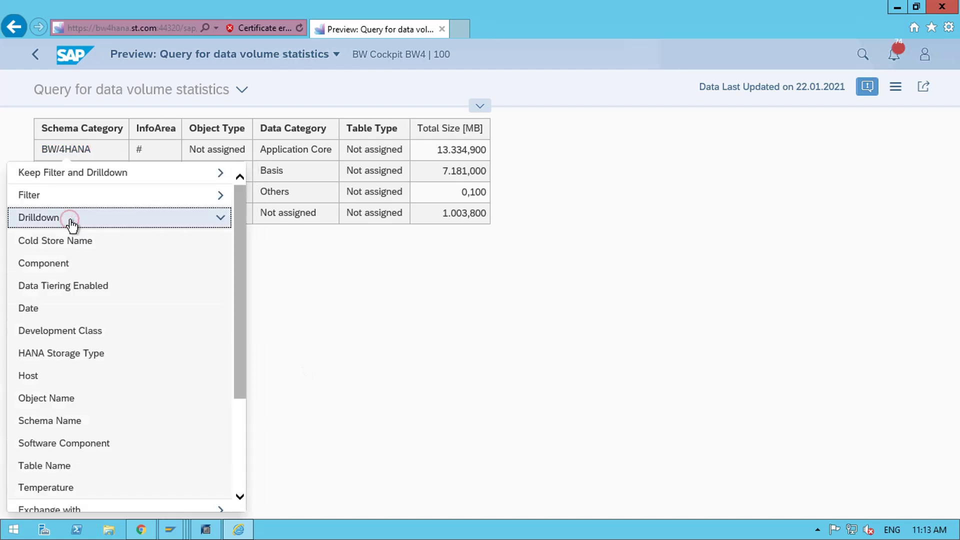
{"action": "left_click", "coordinate": [90, 274]}
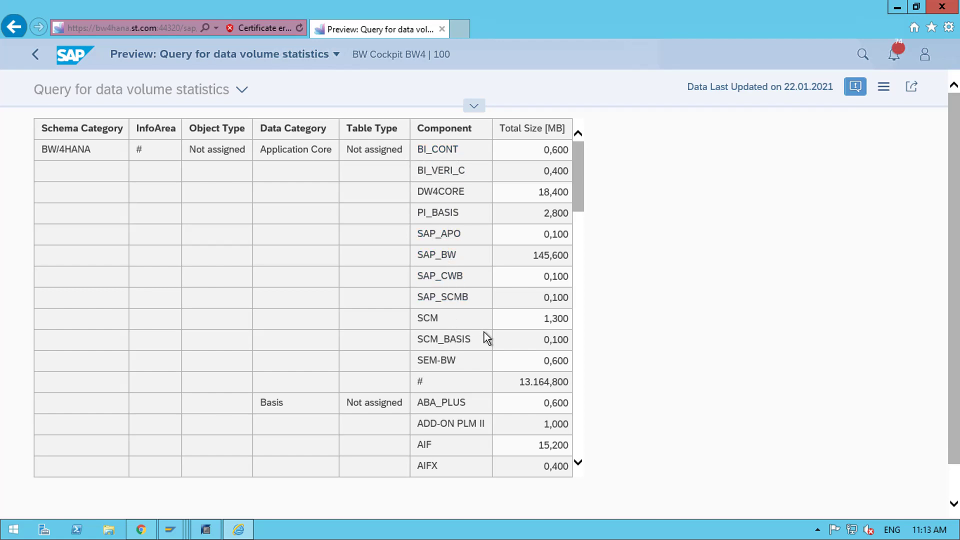
{"action": "scroll", "coordinate": [484, 332], "scroll_direction": "down", "scroll_amount": 4}
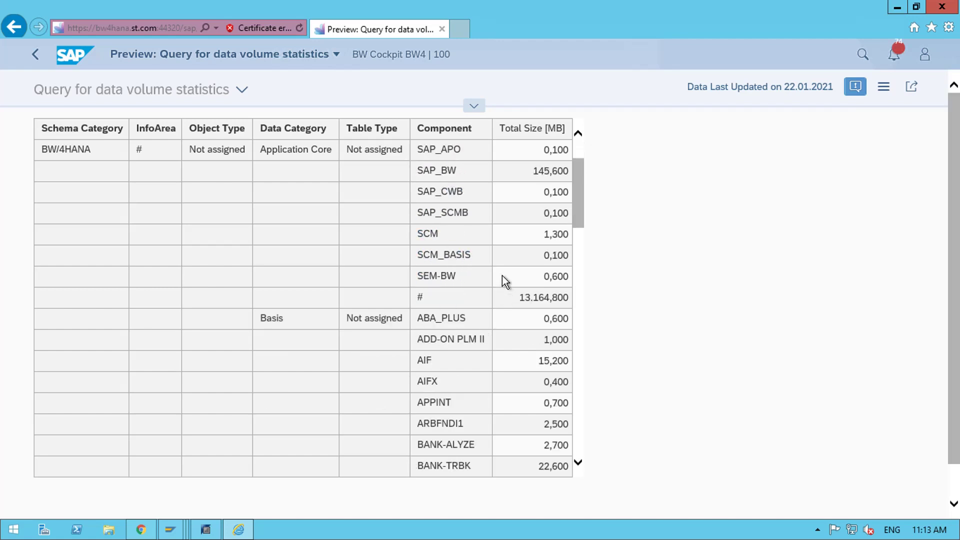
{"action": "scroll", "coordinate": [478, 255], "scroll_direction": "up", "scroll_amount": 2}
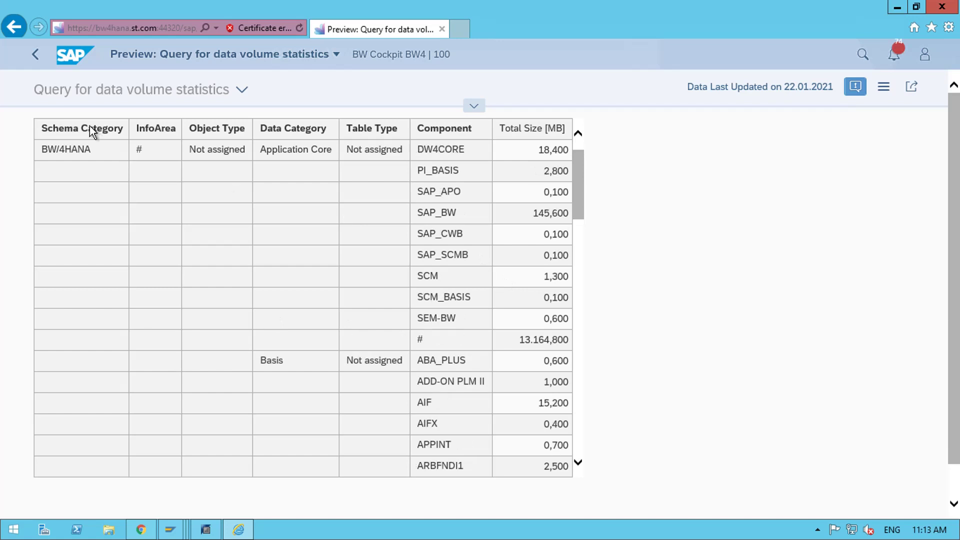
- Go back, re-enter the login credentials, and scroll Home down to the Data Management tiles
{"action": "left_click", "coordinate": [39, 61]}
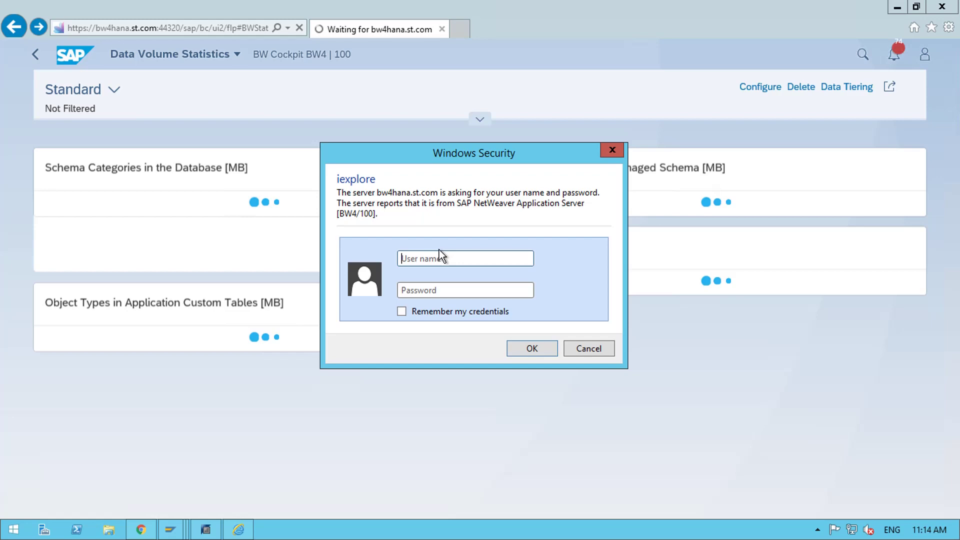
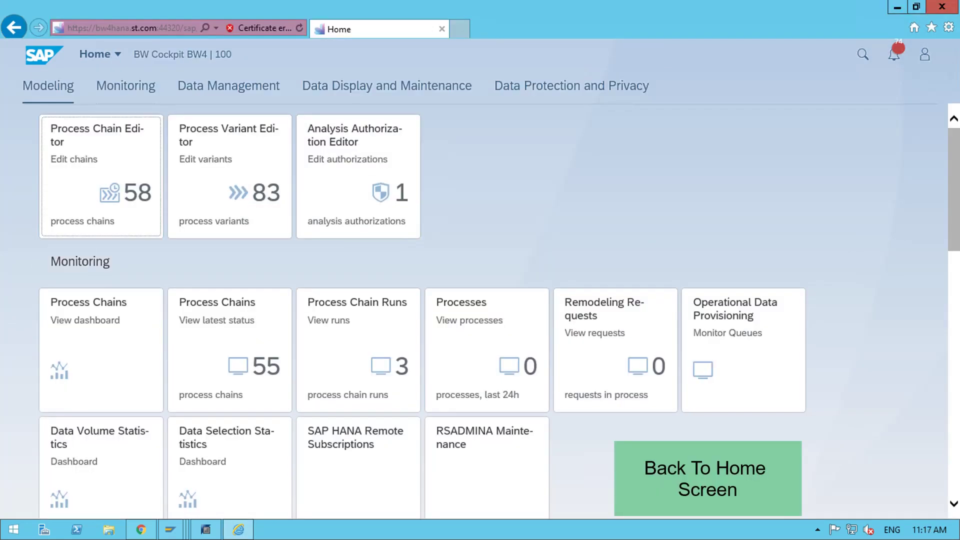
{"action": "scroll", "coordinate": [652, 231], "scroll_direction": "down", "scroll_amount": 3}
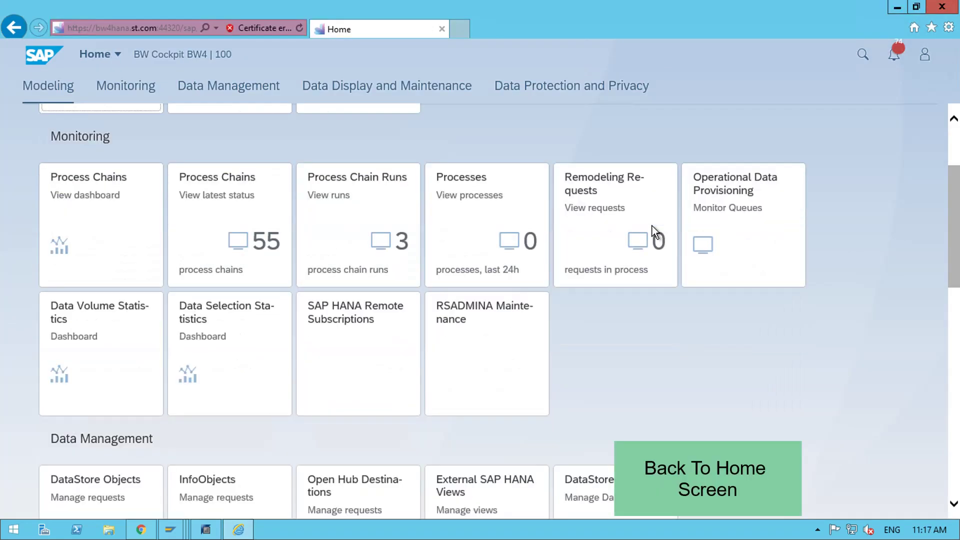
{"action": "scroll", "coordinate": [652, 231], "scroll_direction": "down", "scroll_amount": 1}
{"action": "scroll", "coordinate": [652, 231], "scroll_direction": "down", "scroll_amount": 1}
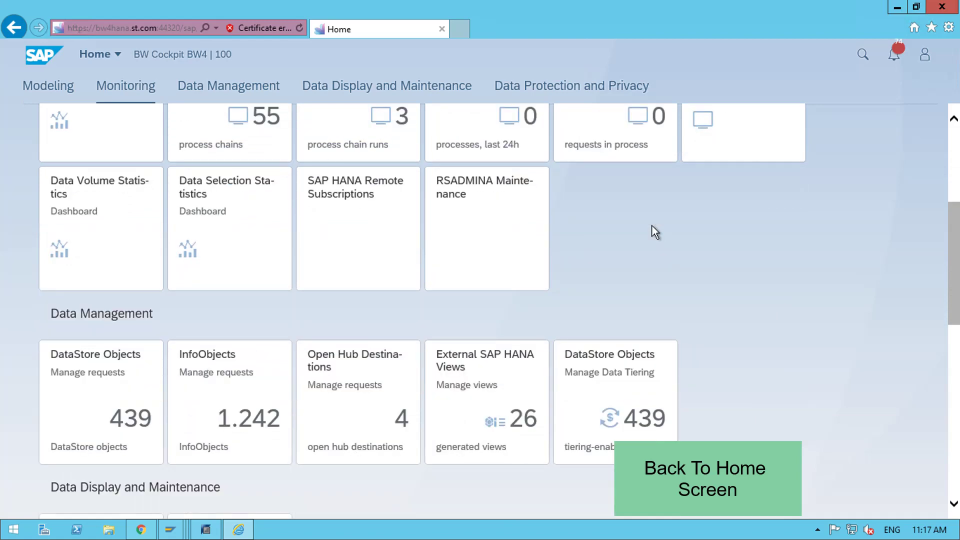
{"action": "scroll", "coordinate": [655, 232], "scroll_direction": "down", "scroll_amount": 1}
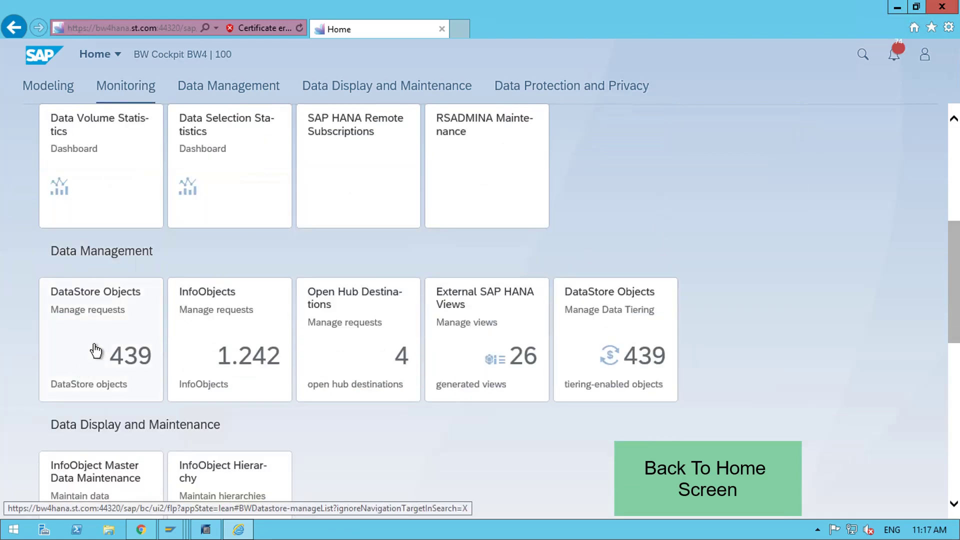
{"action": "left_click", "coordinate": [119, 348]}
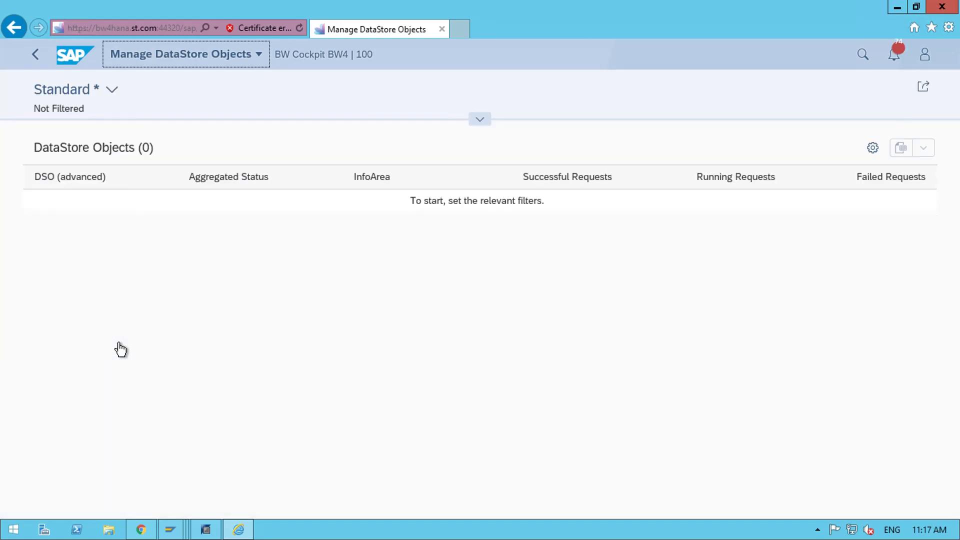
{"action": "scroll", "coordinate": [120, 349], "scroll_direction": "down", "scroll_amount": 1}
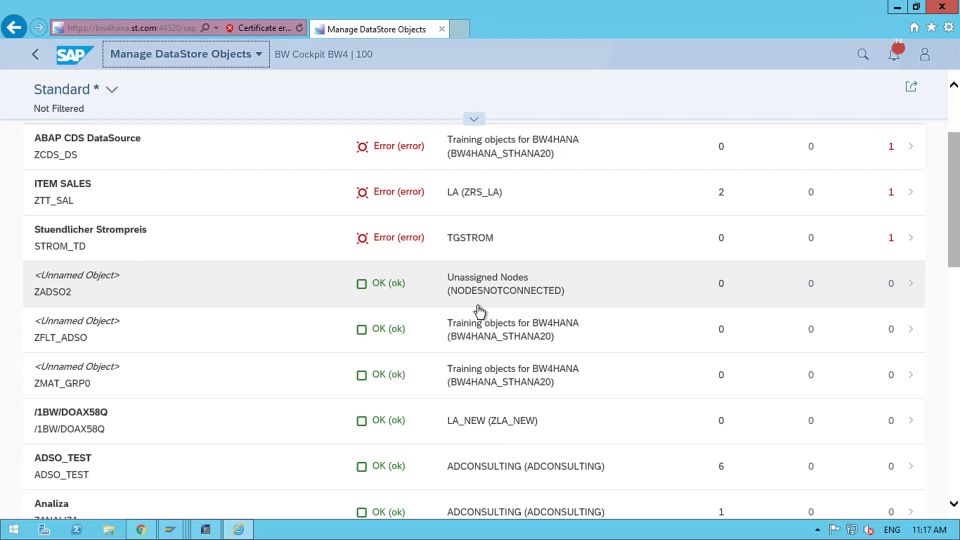
{"action": "scroll", "coordinate": [479, 311], "scroll_direction": "up", "scroll_amount": 1}
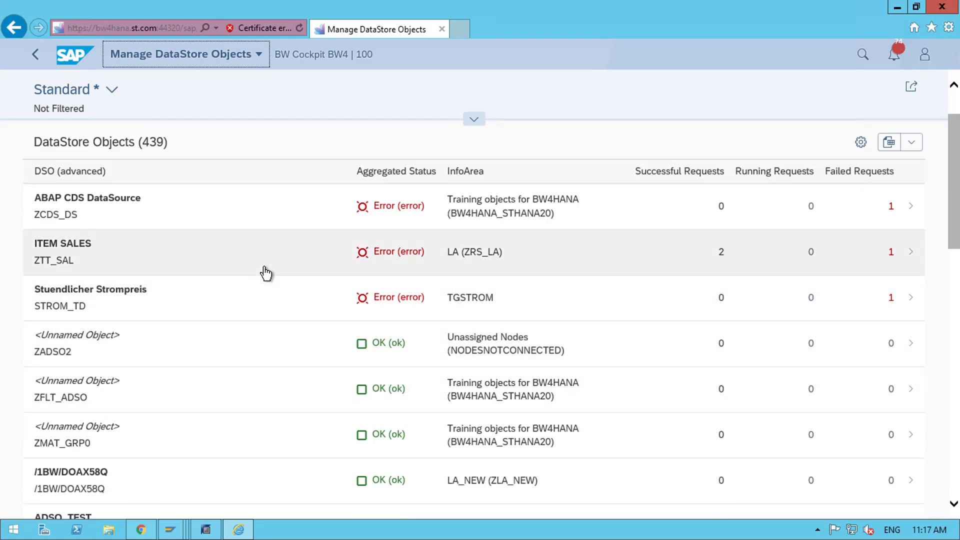
{"action": "scroll", "coordinate": [263, 272], "scroll_direction": "down", "scroll_amount": 3}
{"action": "scroll", "coordinate": [666, 347], "scroll_direction": "down", "scroll_amount": 4}
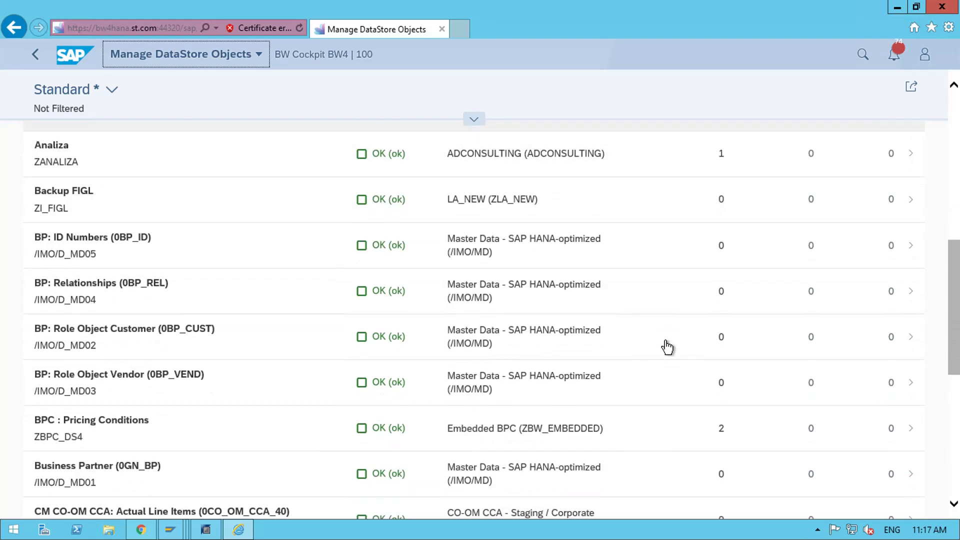
{"action": "scroll", "coordinate": [666, 347], "scroll_direction": "up", "scroll_amount": 5}
{"action": "scroll", "coordinate": [667, 345], "scroll_direction": "up", "scroll_amount": 3}
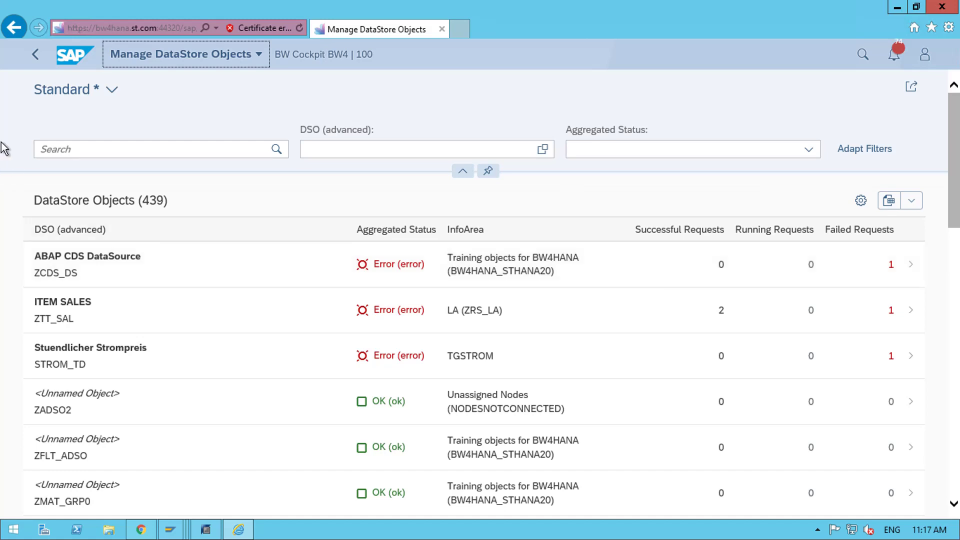
{"action": "left_click", "coordinate": [38, 56]}
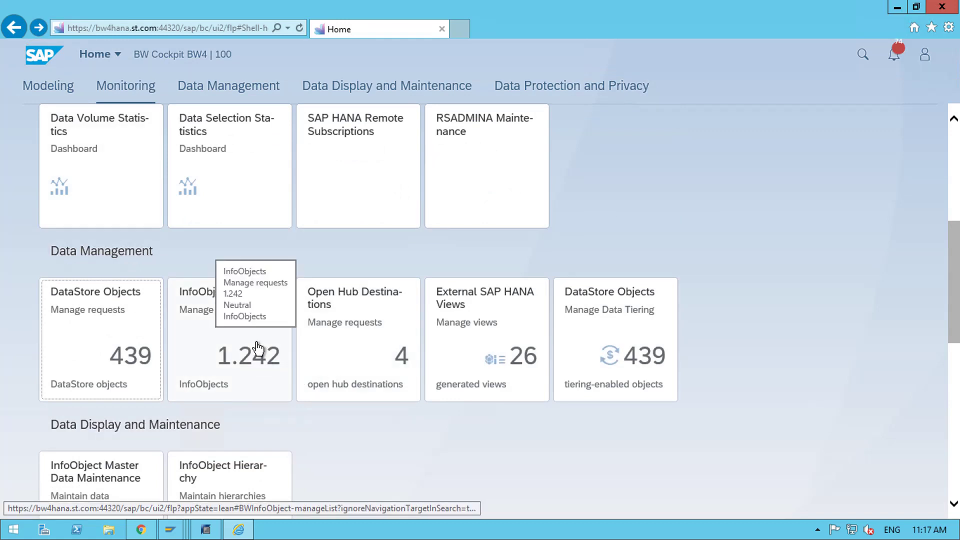
{"action": "left_click", "coordinate": [242, 353]}
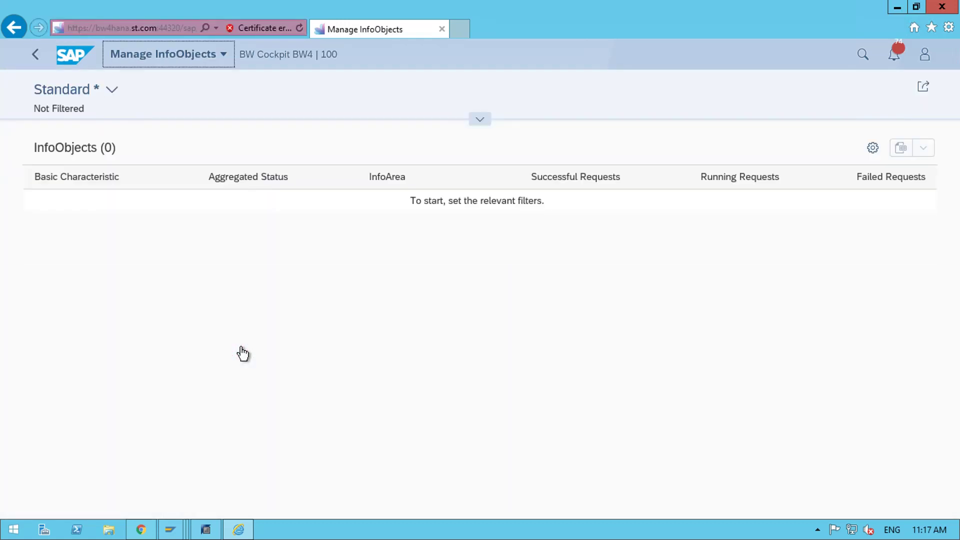
{"action": "scroll", "coordinate": [243, 353], "scroll_direction": "down", "scroll_amount": 2}
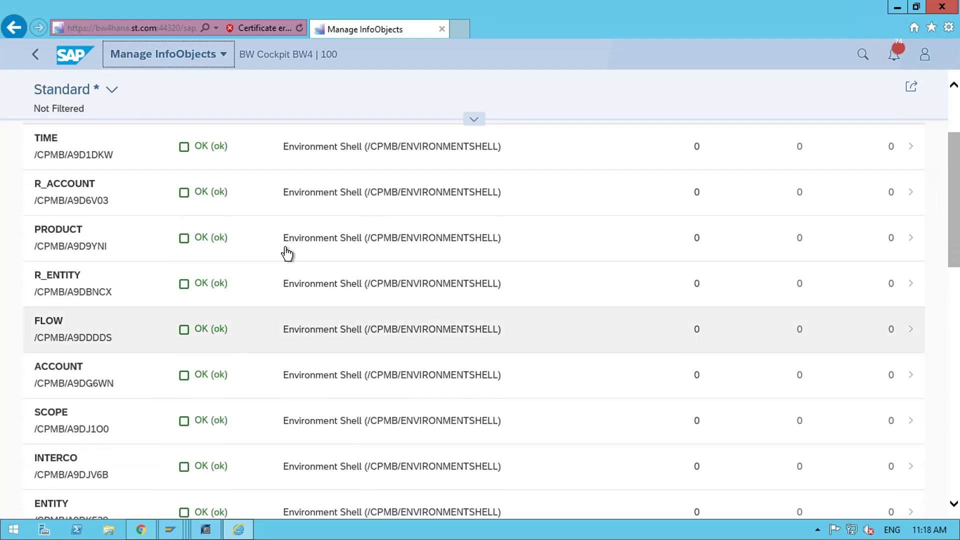
{"action": "scroll", "coordinate": [435, 338], "scroll_direction": "up", "scroll_amount": 2}
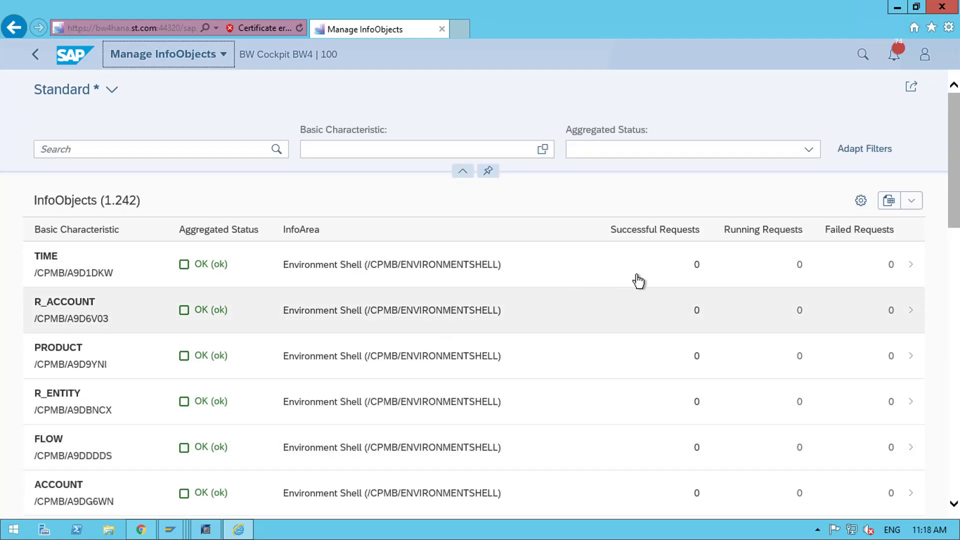
{"action": "left_click", "coordinate": [187, 149]}
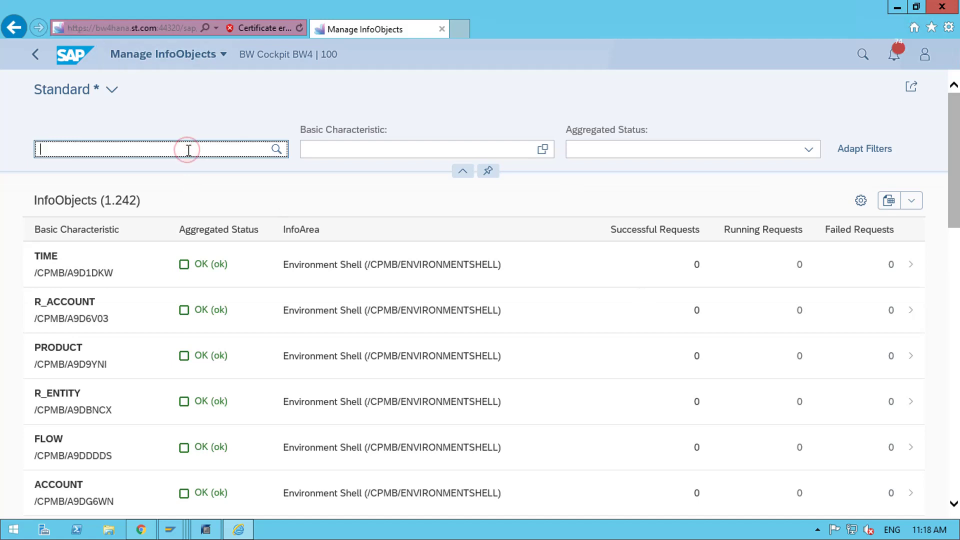
{"action": "type", "text": "z"}
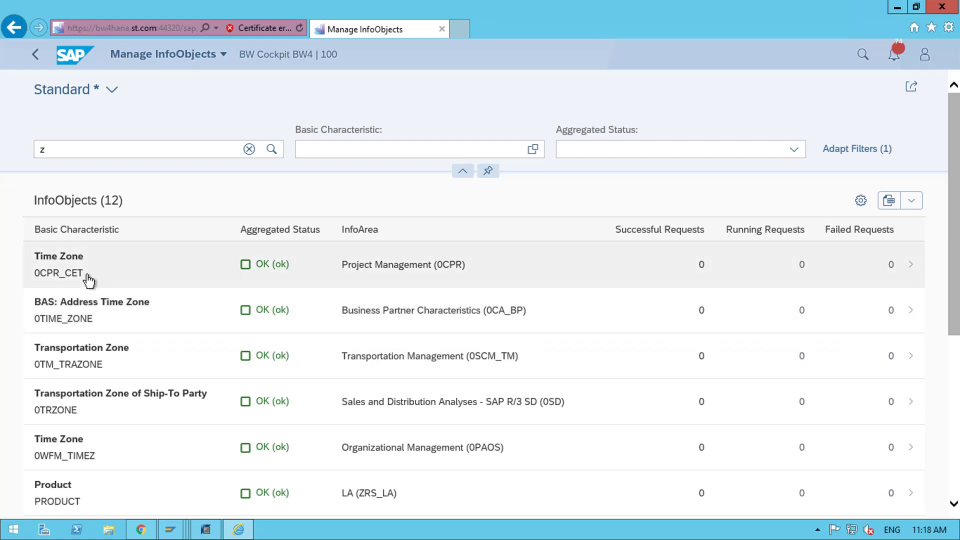
{"action": "scroll", "coordinate": [125, 401], "scroll_direction": "down", "scroll_amount": 3}
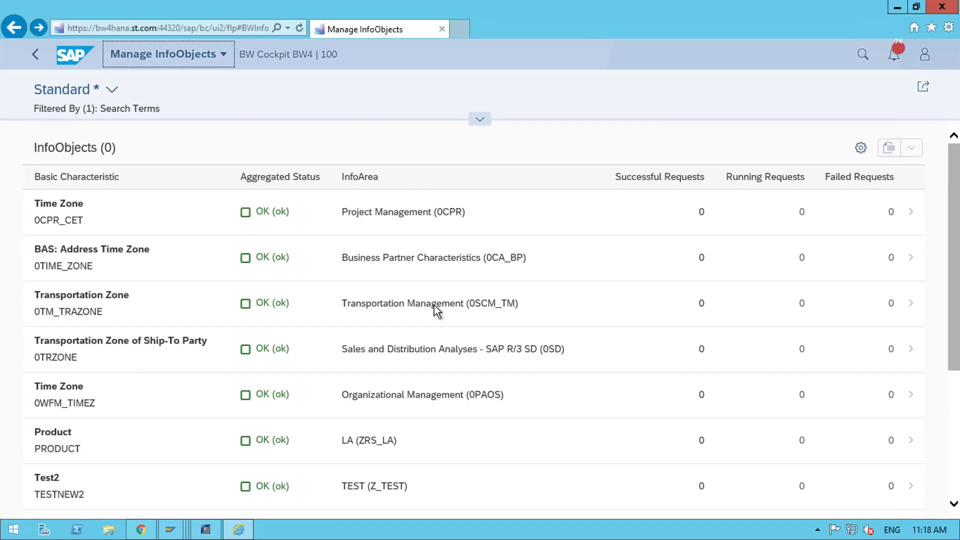
{"action": "scroll", "coordinate": [434, 305], "scroll_direction": "down", "scroll_amount": 2}
{"action": "scroll", "coordinate": [500, 307], "scroll_direction": "down", "scroll_amount": 3}
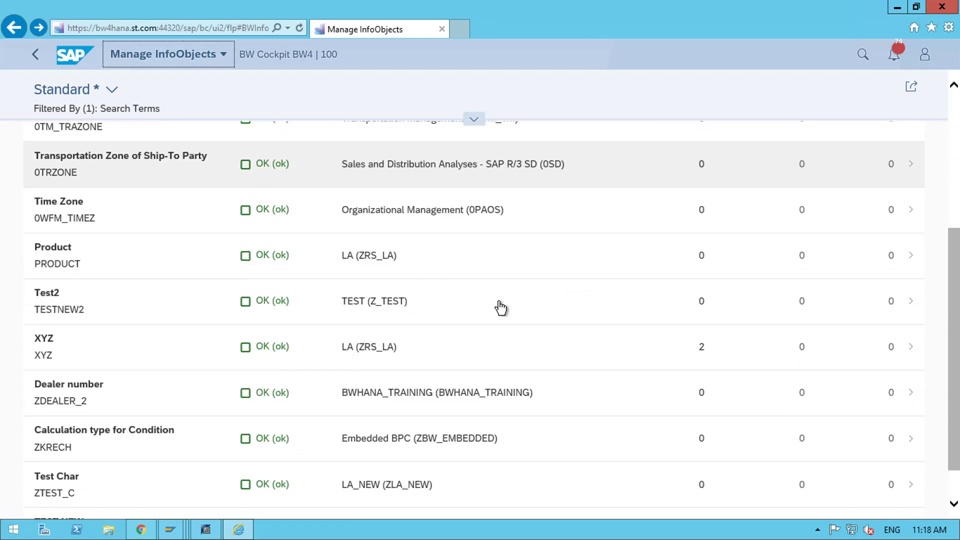
{"action": "scroll", "coordinate": [500, 307], "scroll_direction": "up", "scroll_amount": 5}
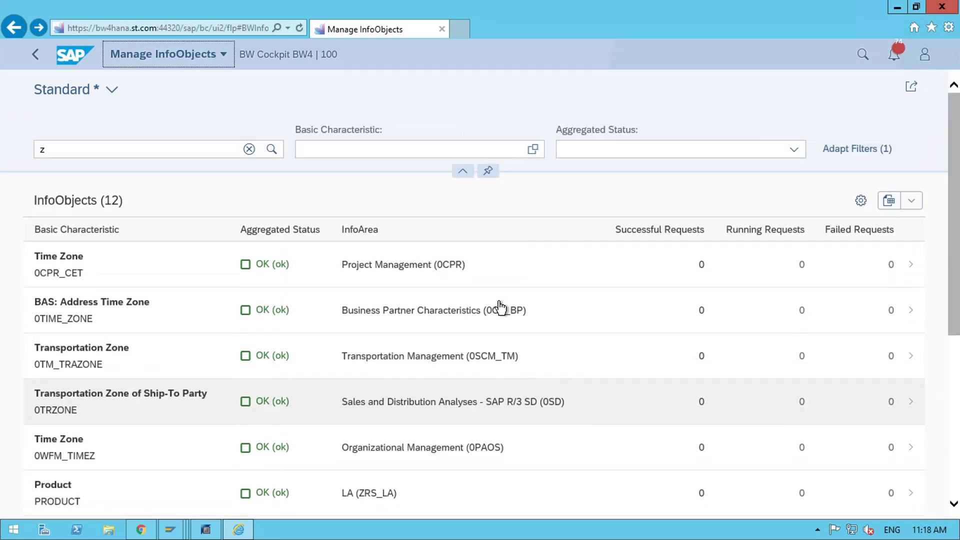
{"action": "scroll", "coordinate": [500, 308], "scroll_direction": "down", "scroll_amount": 5}
{"action": "scroll", "coordinate": [500, 307], "scroll_direction": "up", "scroll_amount": 5}
{"action": "scroll", "coordinate": [500, 307], "scroll_direction": "down", "scroll_amount": 5}
{"action": "scroll", "coordinate": [501, 307], "scroll_direction": "up", "scroll_amount": 5}
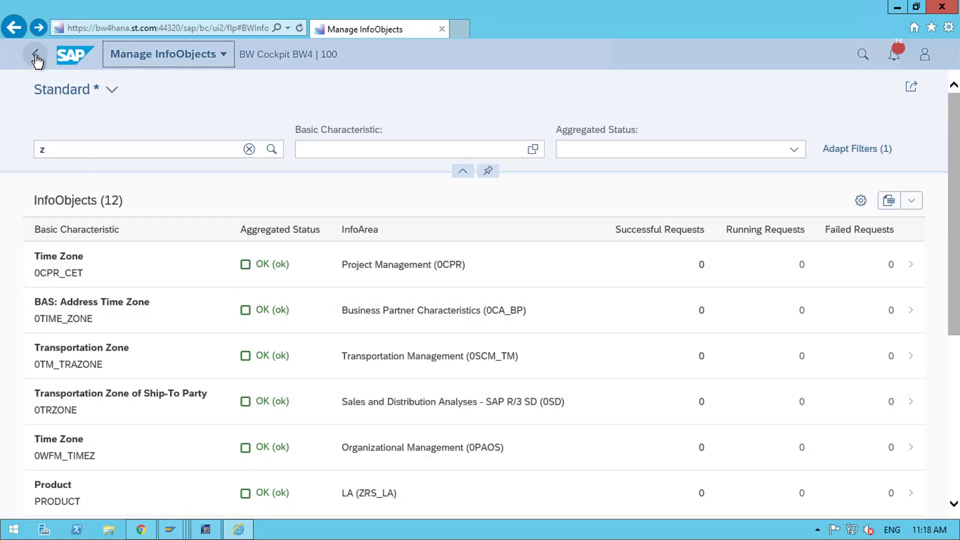
{"action": "left_click", "coordinate": [35, 56]}
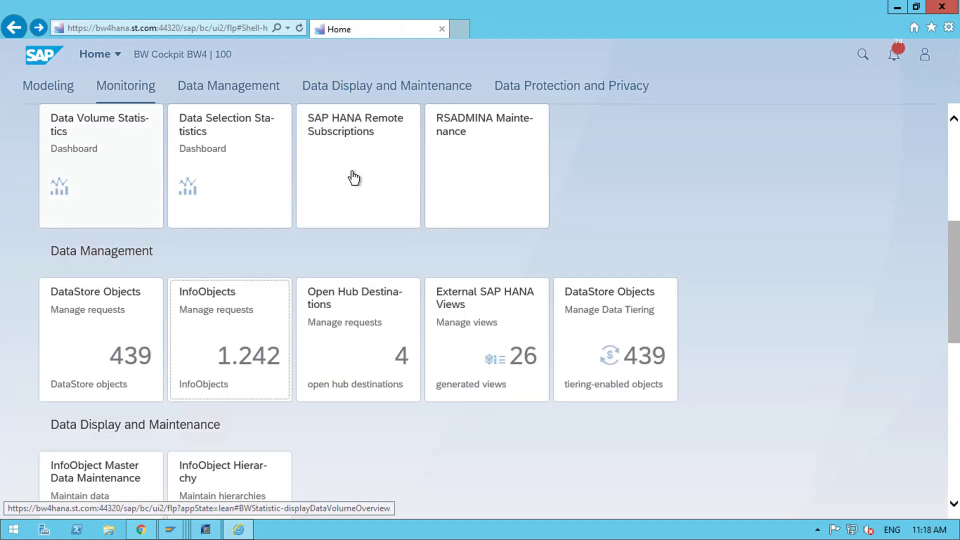
- View Manage Open Hub Destinations' four OK destinations, then go back Home
{"action": "scroll", "coordinate": [670, 184], "scroll_direction": "down", "scroll_amount": 1}
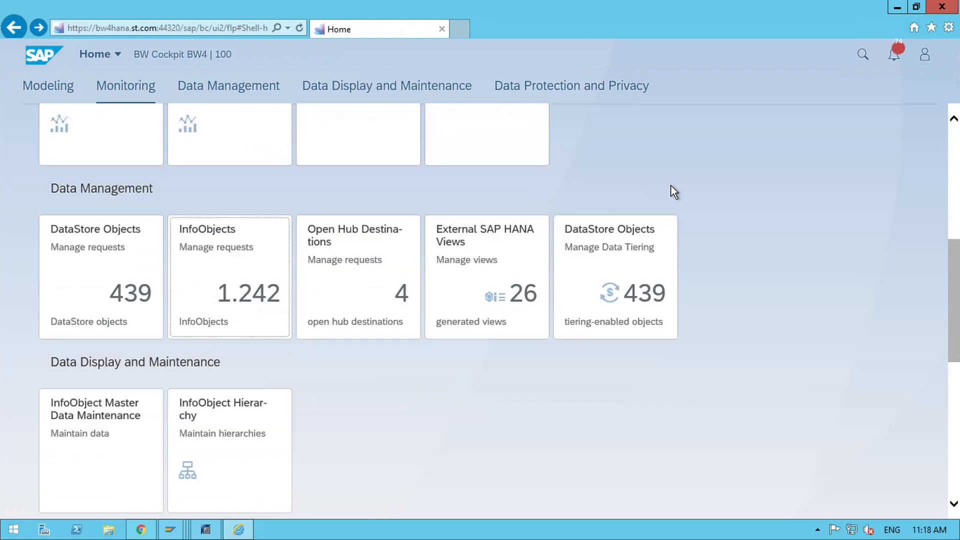
{"action": "left_click", "coordinate": [351, 264]}
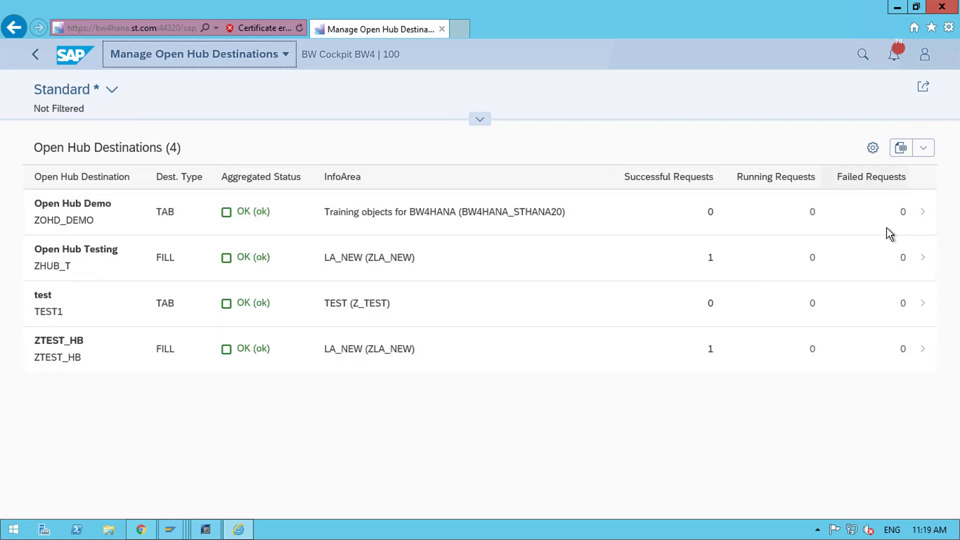
{"action": "left_click", "coordinate": [42, 60]}
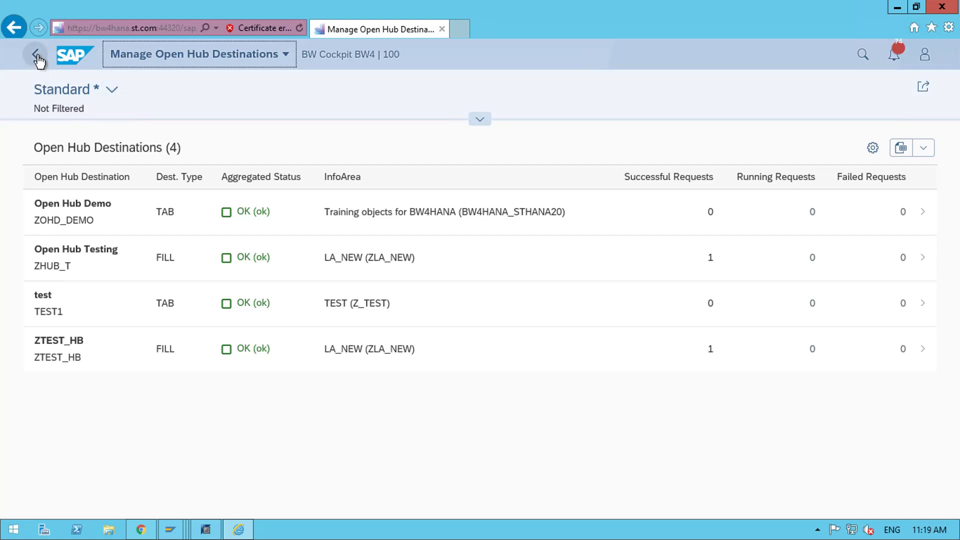
{"action": "scroll", "coordinate": [727, 240], "scroll_direction": "up", "scroll_amount": 1}
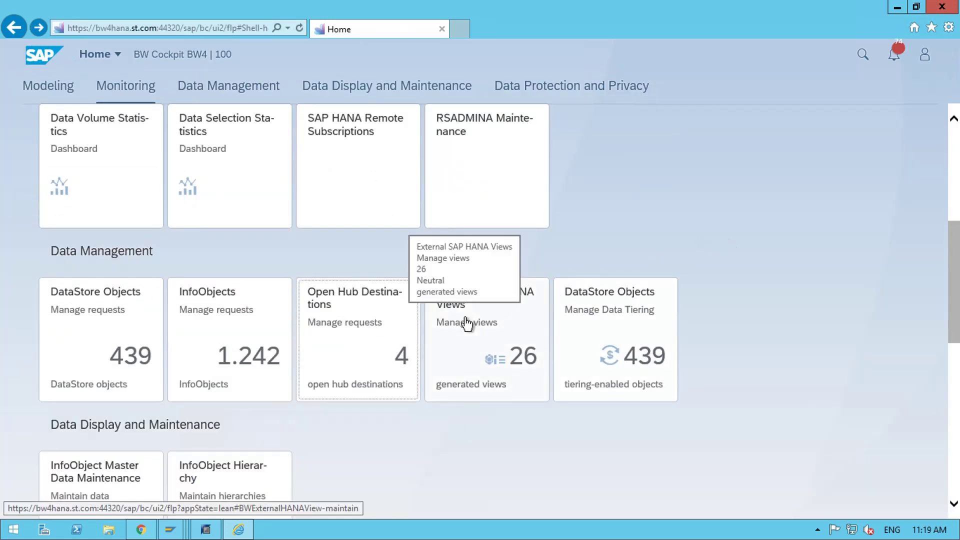
{"action": "left_click", "coordinate": [483, 356]}
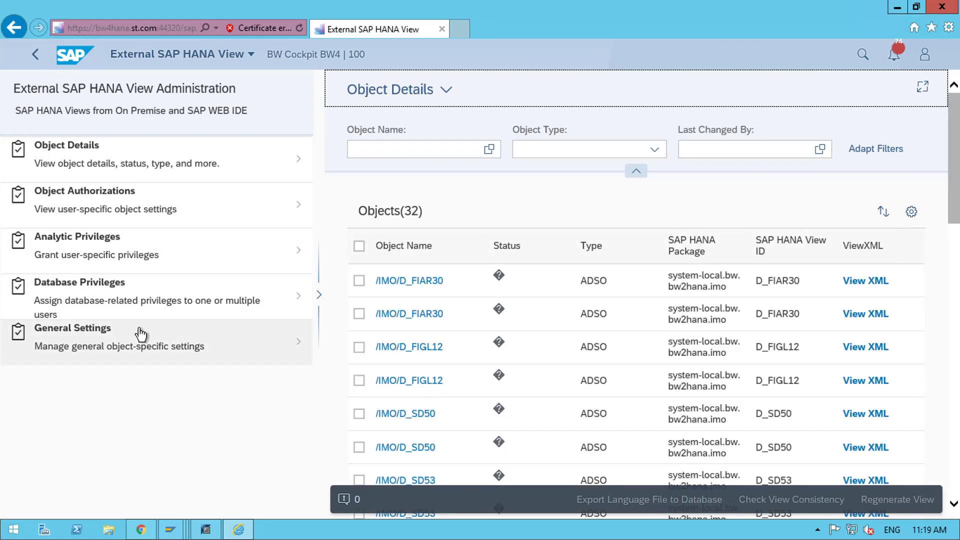
{"action": "scroll", "coordinate": [814, 249], "scroll_direction": "down", "scroll_amount": 3}
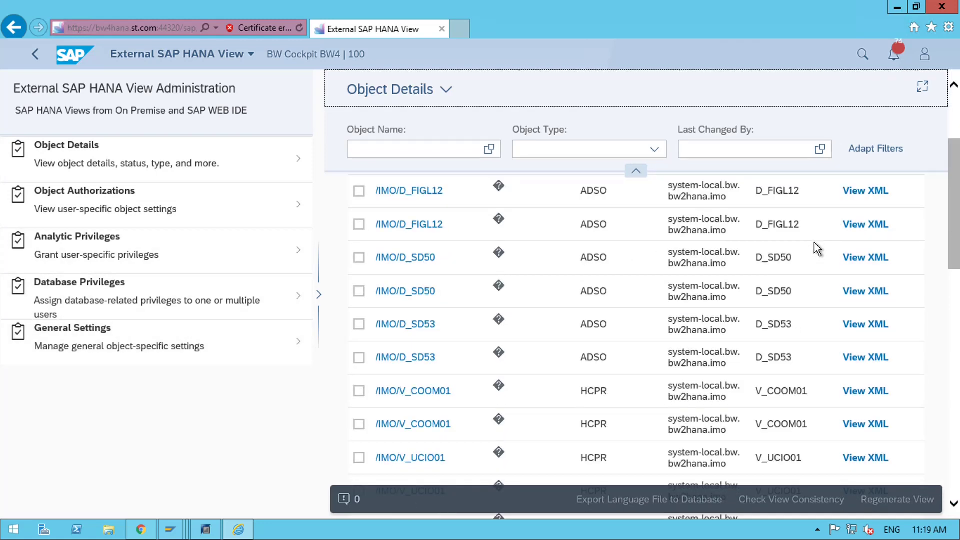
{"action": "scroll", "coordinate": [813, 249], "scroll_direction": "down", "scroll_amount": 2}
{"action": "scroll", "coordinate": [813, 242], "scroll_direction": "up", "scroll_amount": 5}
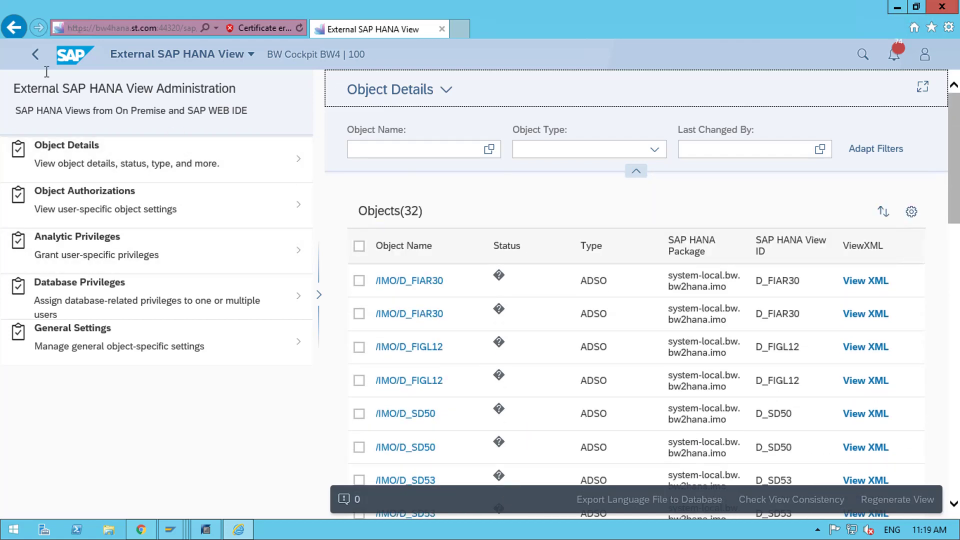
{"action": "left_click", "coordinate": [35, 55]}
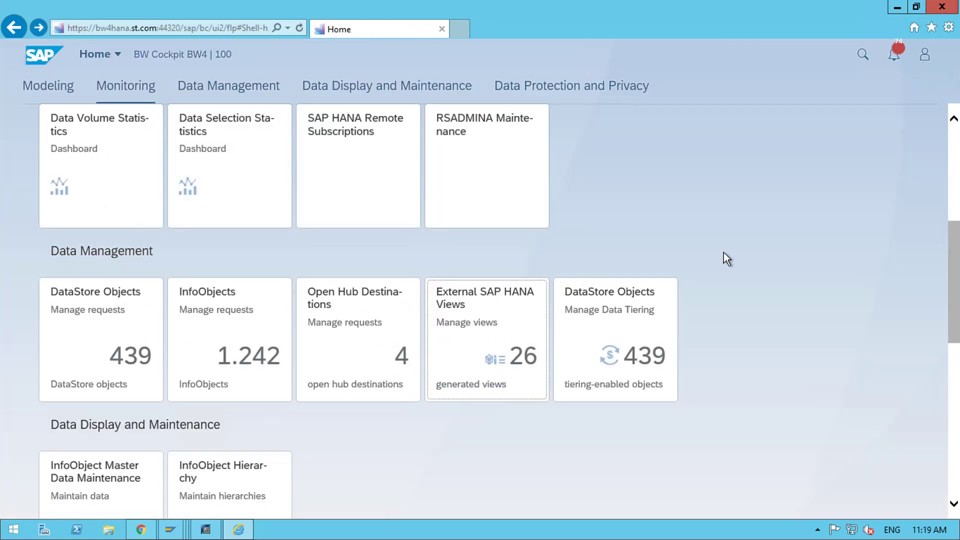
{"action": "scroll", "coordinate": [724, 253], "scroll_direction": "down", "scroll_amount": 1}
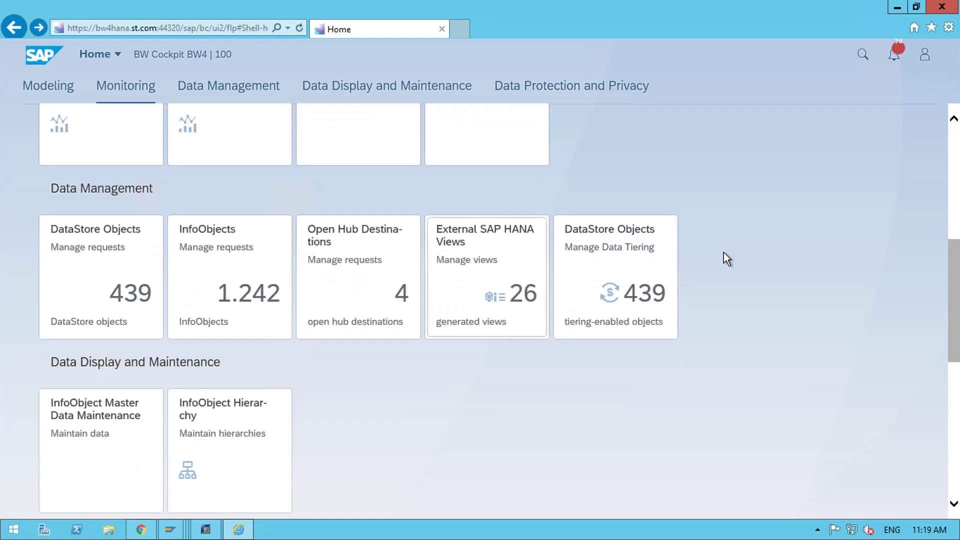
{"action": "left_click", "coordinate": [614, 280]}
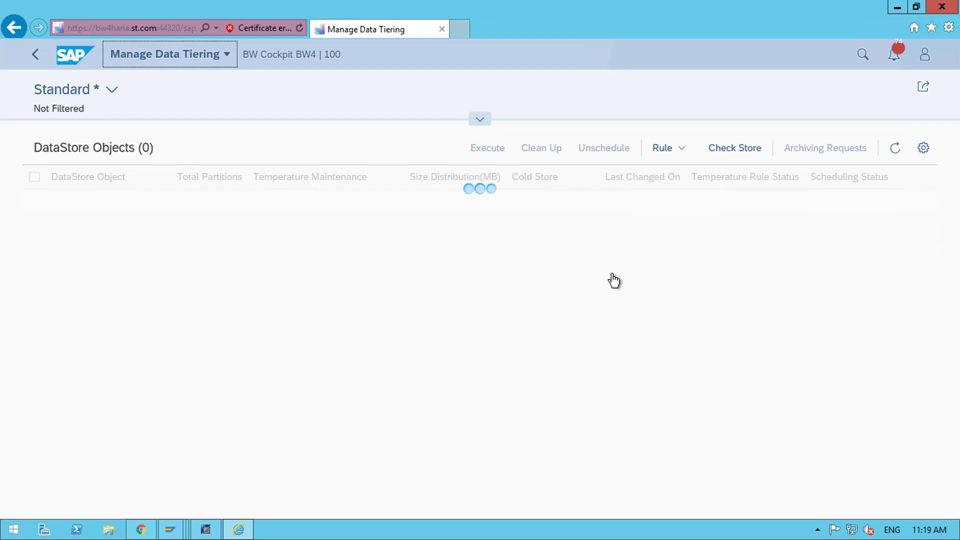
{"action": "scroll", "coordinate": [718, 318], "scroll_direction": "down", "scroll_amount": 5}
{"action": "scroll", "coordinate": [718, 318], "scroll_direction": "down", "scroll_amount": 3}
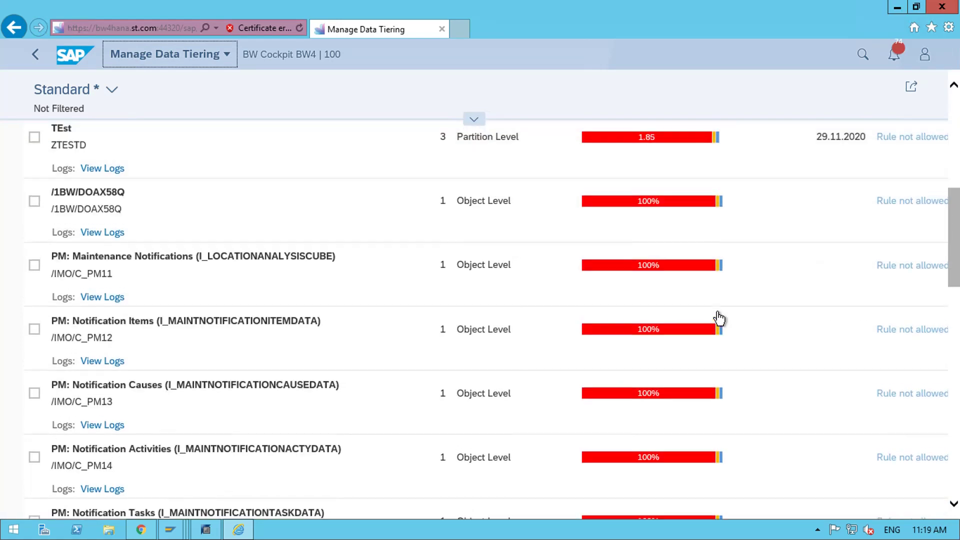
{"action": "scroll", "coordinate": [718, 317], "scroll_direction": "up", "scroll_amount": 5}
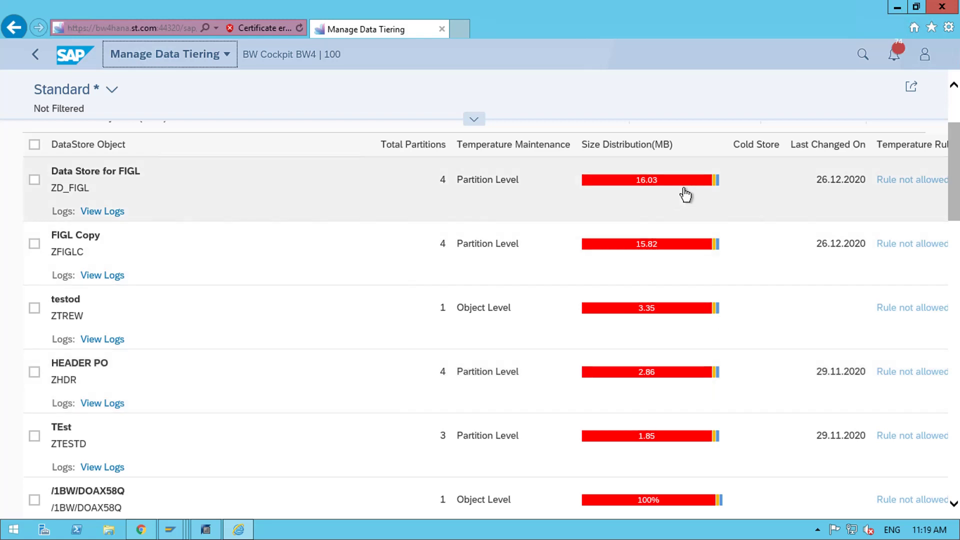
{"action": "mouse_move", "coordinate": [687, 187]}
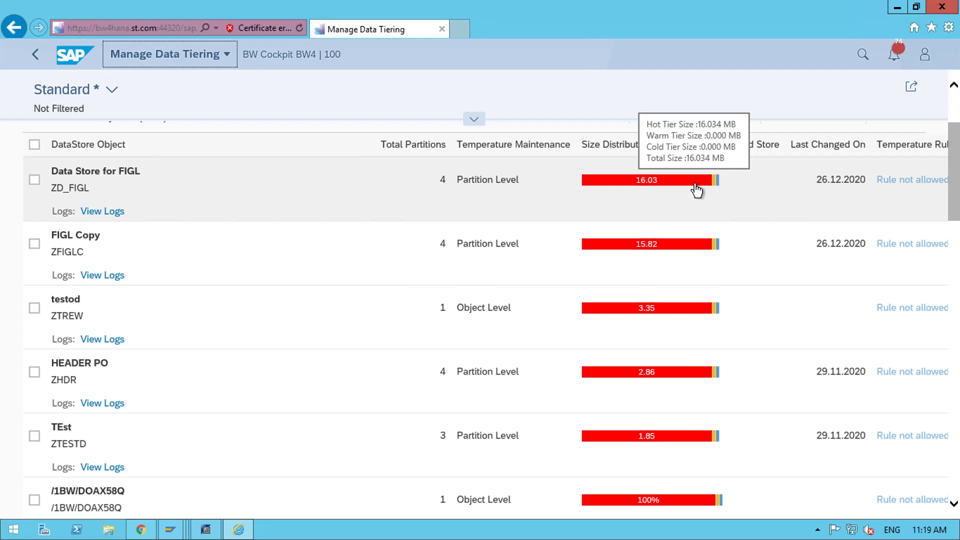
{"action": "scroll", "coordinate": [695, 329], "scroll_direction": "down", "scroll_amount": 10}
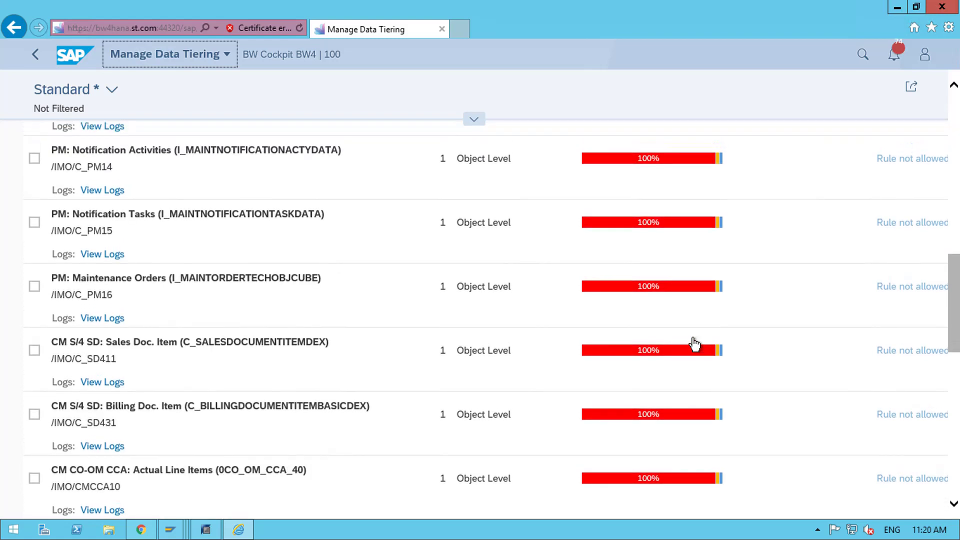
{"action": "scroll", "coordinate": [693, 343], "scroll_direction": "up", "scroll_amount": 15}
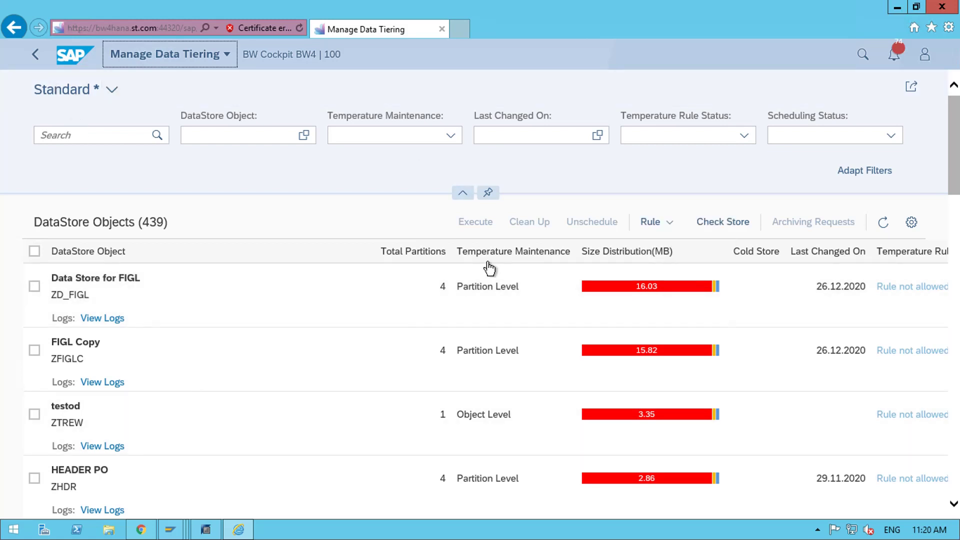
{"action": "scroll", "coordinate": [608, 336], "scroll_direction": "down", "scroll_amount": 2}
{"action": "scroll", "coordinate": [637, 390], "scroll_direction": "down", "scroll_amount": 3}
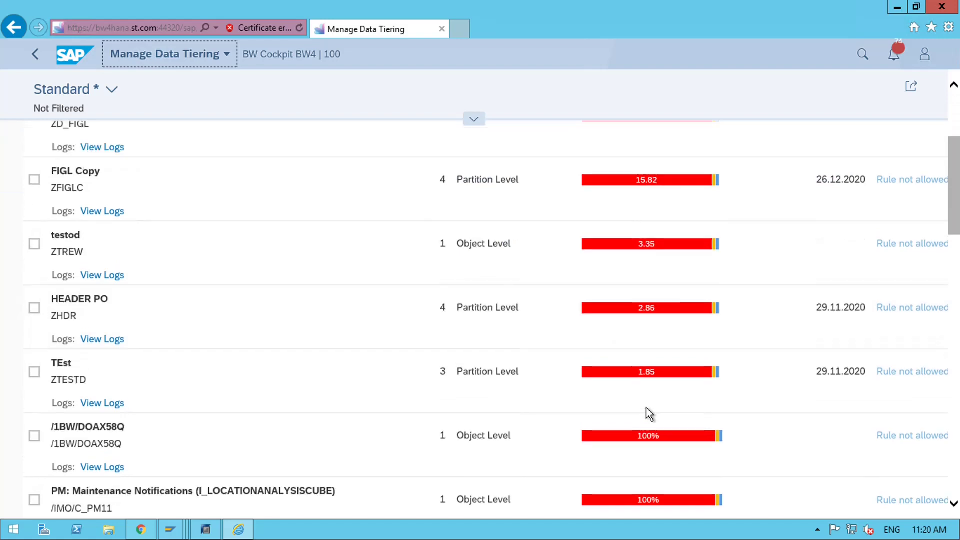
{"action": "scroll", "coordinate": [646, 407], "scroll_direction": "up", "scroll_amount": 5}
{"action": "scroll", "coordinate": [646, 407], "scroll_direction": "up", "scroll_amount": 1}
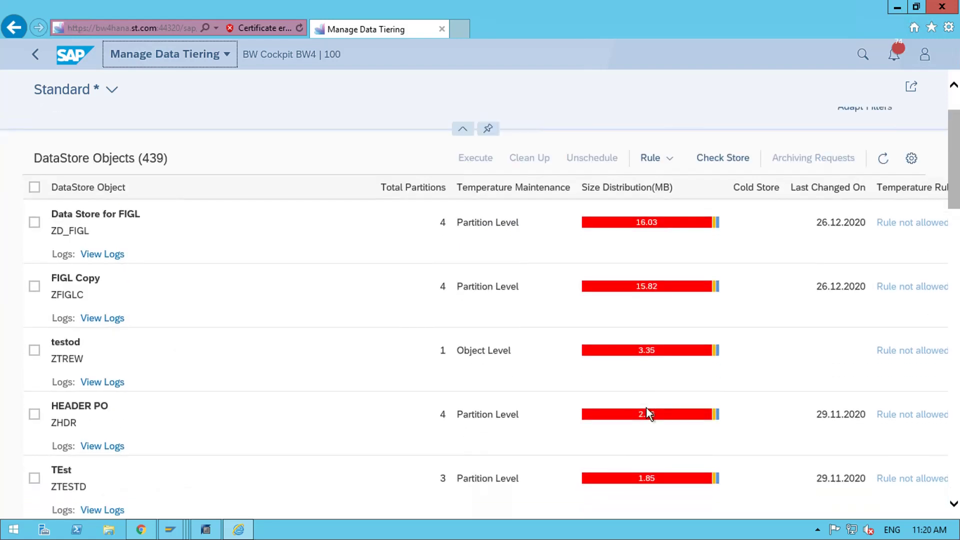
{"action": "mouse_move", "coordinate": [669, 291]}
{"action": "scroll", "coordinate": [422, 275], "scroll_direction": "down", "scroll_amount": 7}
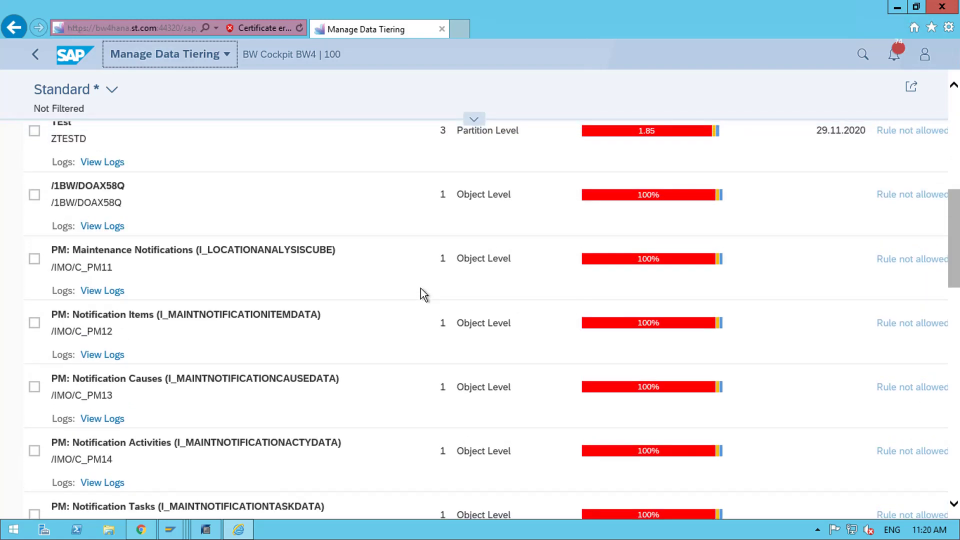
{"action": "scroll", "coordinate": [422, 293], "scroll_direction": "up", "scroll_amount": 10}
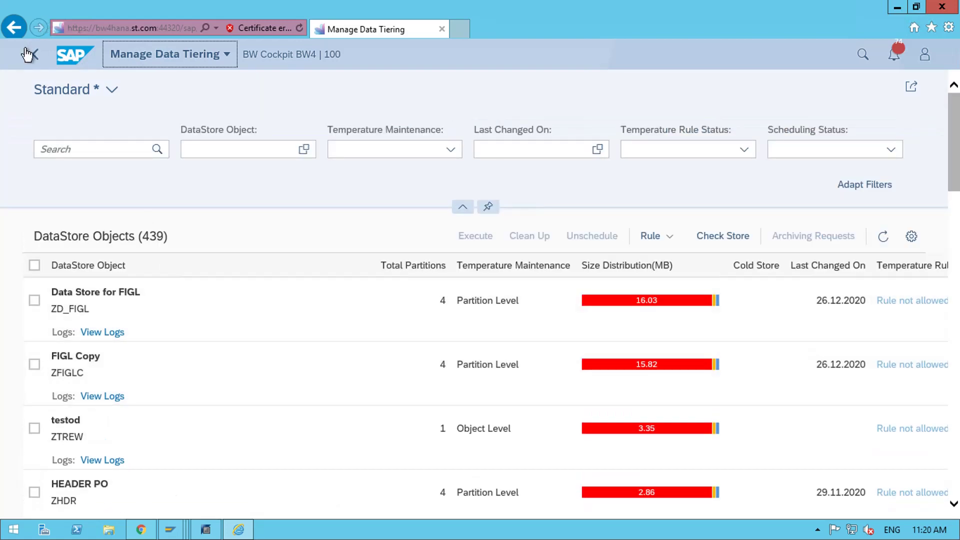
{"action": "left_click", "coordinate": [36, 56]}
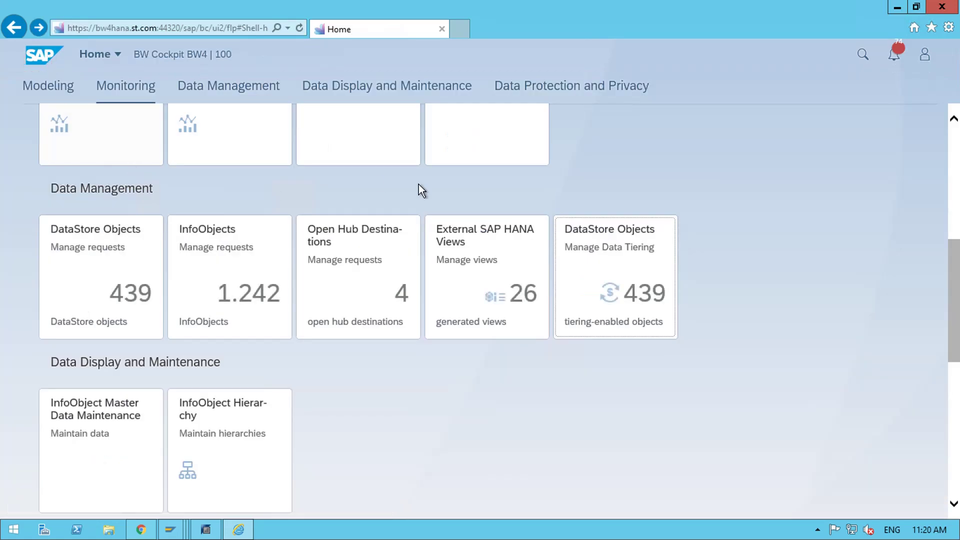
{"action": "scroll", "coordinate": [697, 267], "scroll_direction": "down", "scroll_amount": 2}
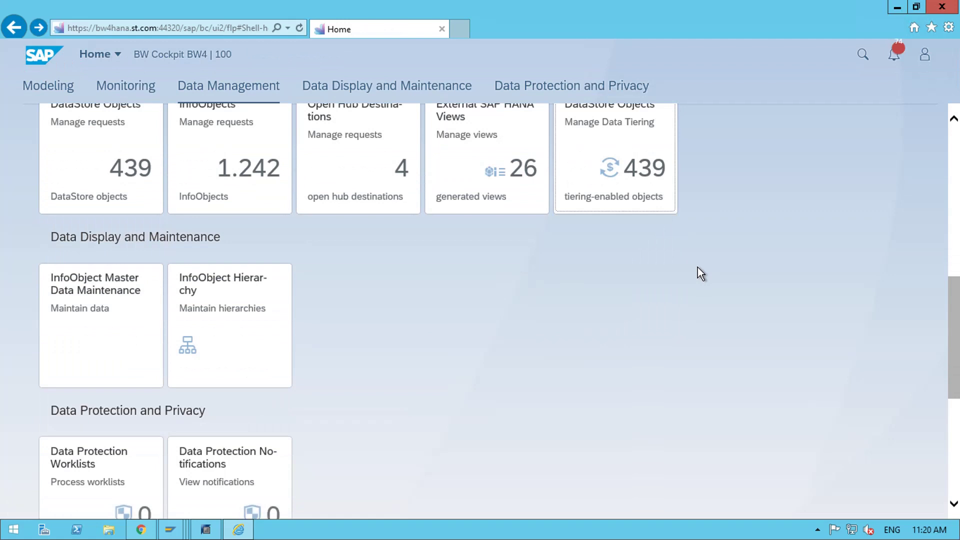
- Open InfoObject Master Data Maintenance for FLOW (/CPMB/A9DDDDS)
{"action": "left_click", "coordinate": [92, 294]}
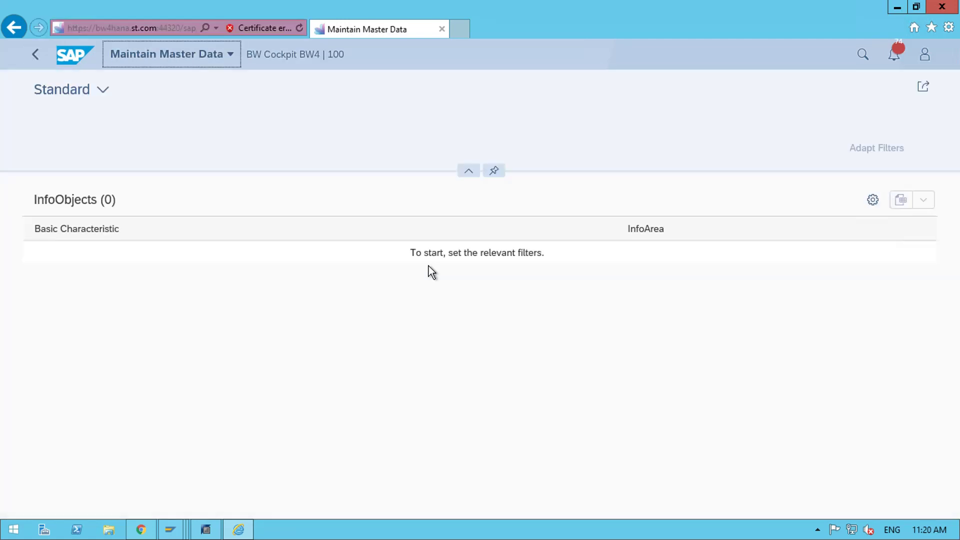
{"action": "scroll", "coordinate": [429, 270], "scroll_direction": "down", "scroll_amount": 2}
{"action": "left_click", "coordinate": [78, 324]}
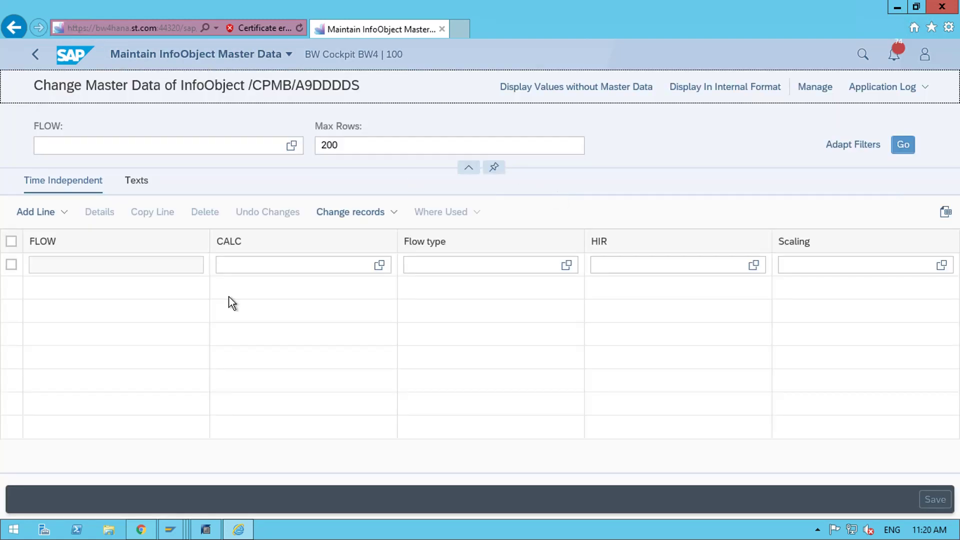
- Enter 'gh' under HIR in the first row, save, and try to leave the editor
{"action": "left_click", "coordinate": [613, 265]}
{"action": "type", "text": "gh"}
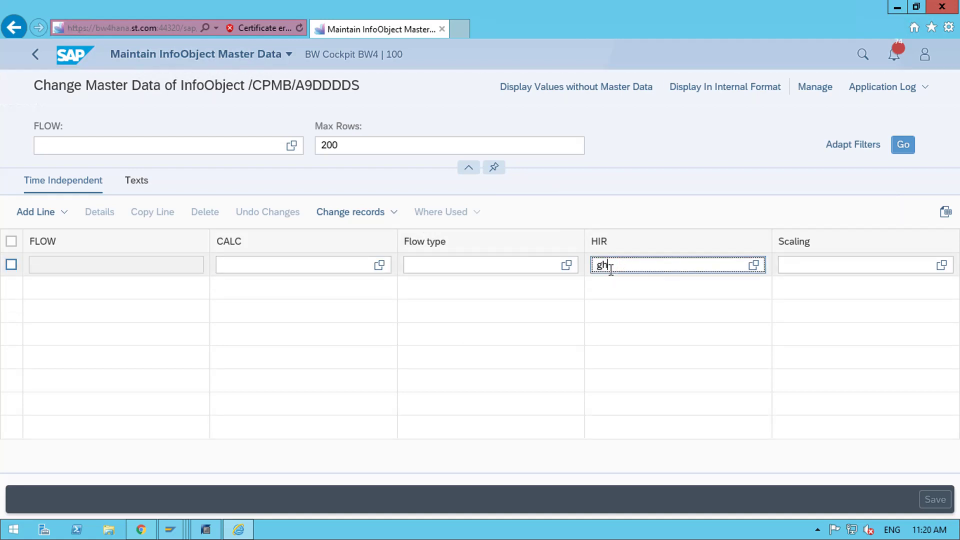
{"action": "left_click", "coordinate": [659, 229]}
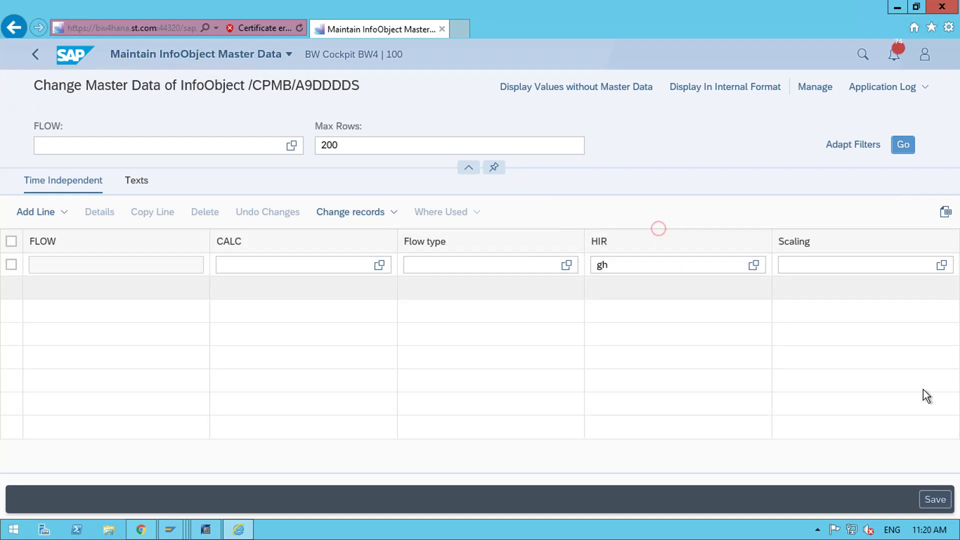
{"action": "left_click", "coordinate": [931, 500]}
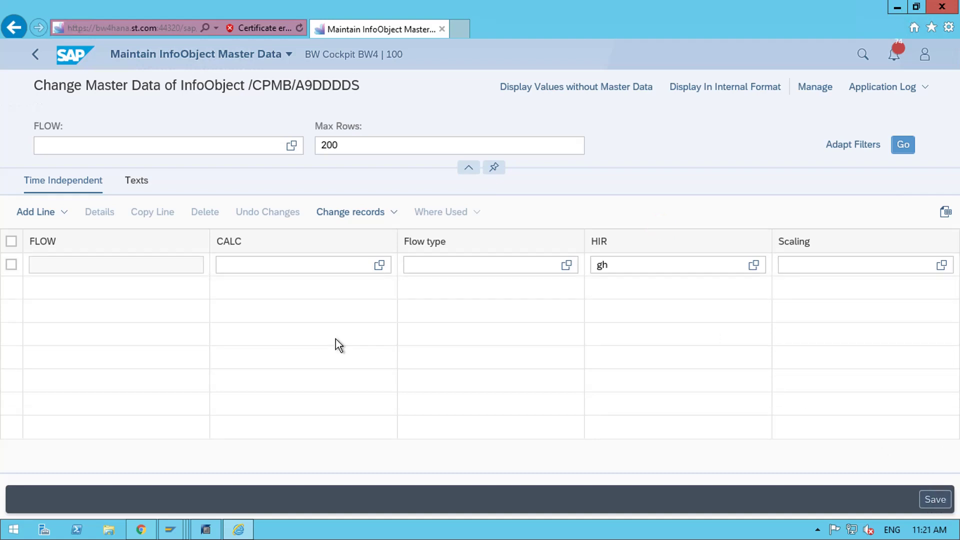
{"action": "left_click", "coordinate": [37, 56]}
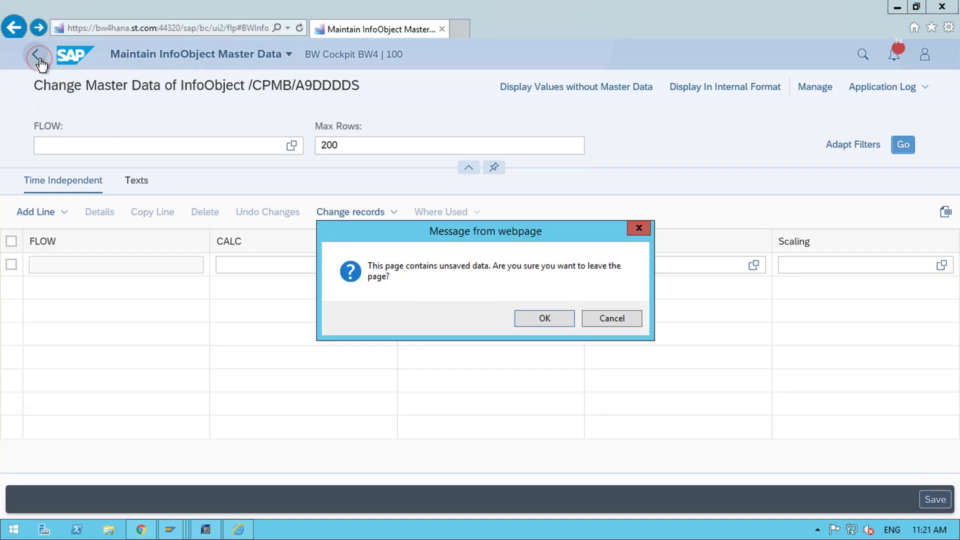
- Confirm leaving the master data editor despite unsaved data
{"action": "left_click", "coordinate": [524, 318]}
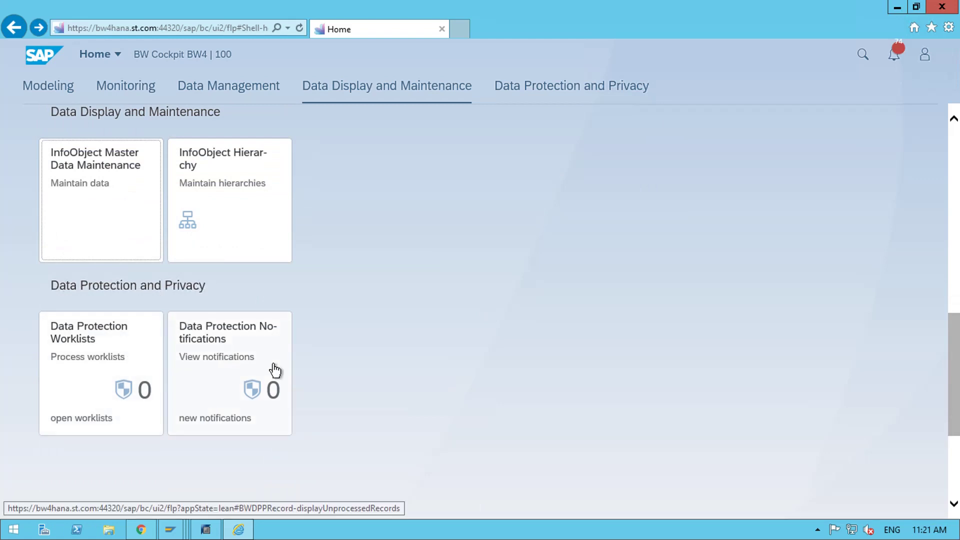
{"action": "scroll", "coordinate": [458, 364], "scroll_direction": "up", "scroll_amount": 3}
{"action": "scroll", "coordinate": [458, 364], "scroll_direction": "up", "scroll_amount": 10}
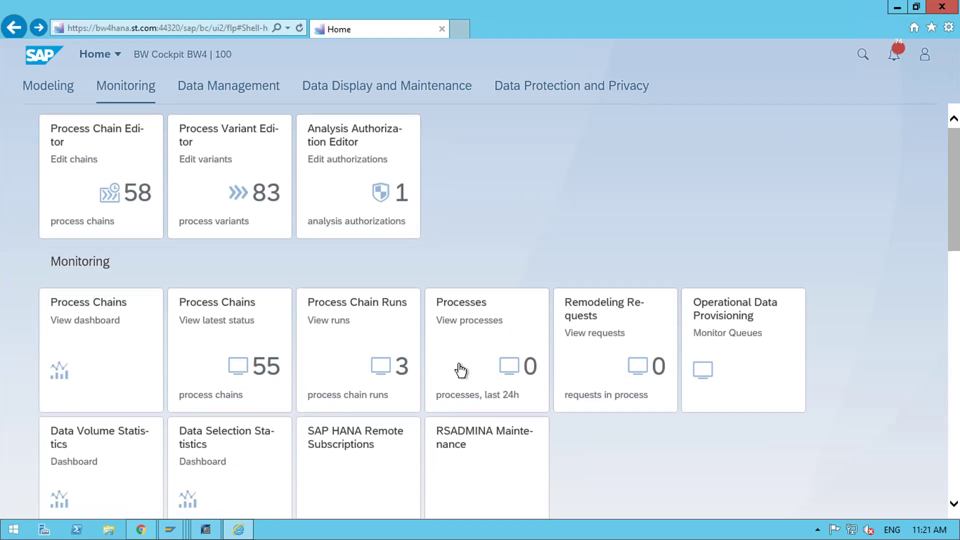
{"action": "scroll", "coordinate": [604, 434], "scroll_direction": "down", "scroll_amount": 8}
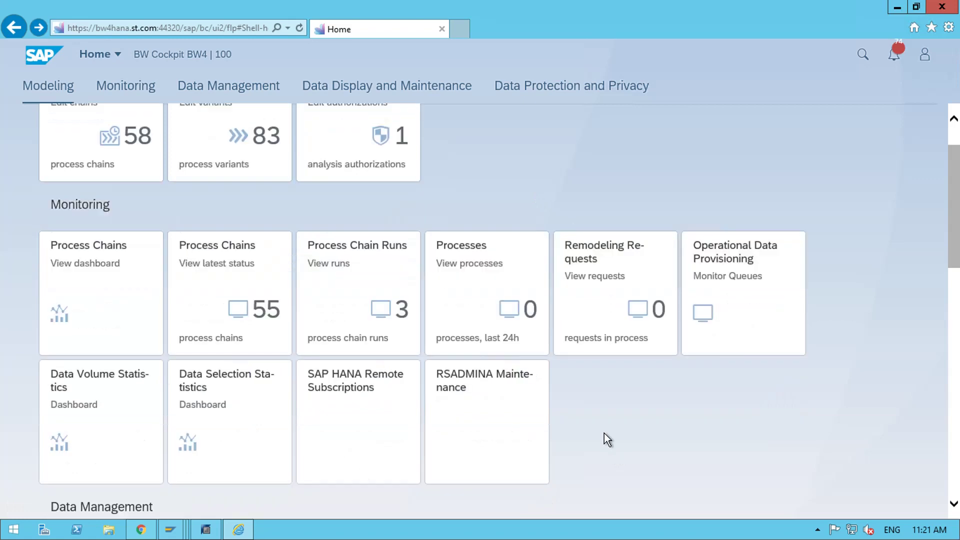
{"action": "scroll", "coordinate": [602, 433], "scroll_direction": "up", "scroll_amount": 8}
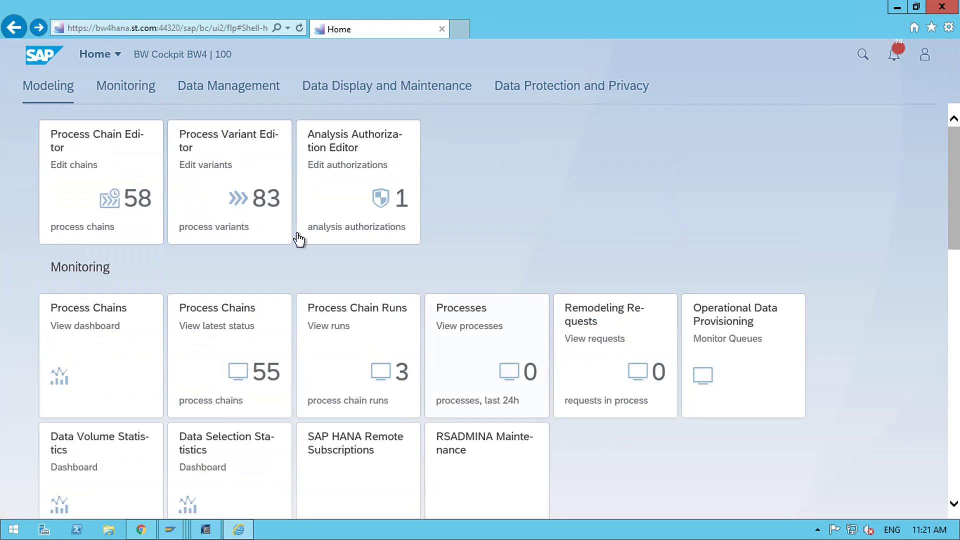
- Launch Transport Organizer Tools via All My Apps > Modeling > Metadata and Transport
{"action": "left_click", "coordinate": [112, 55]}
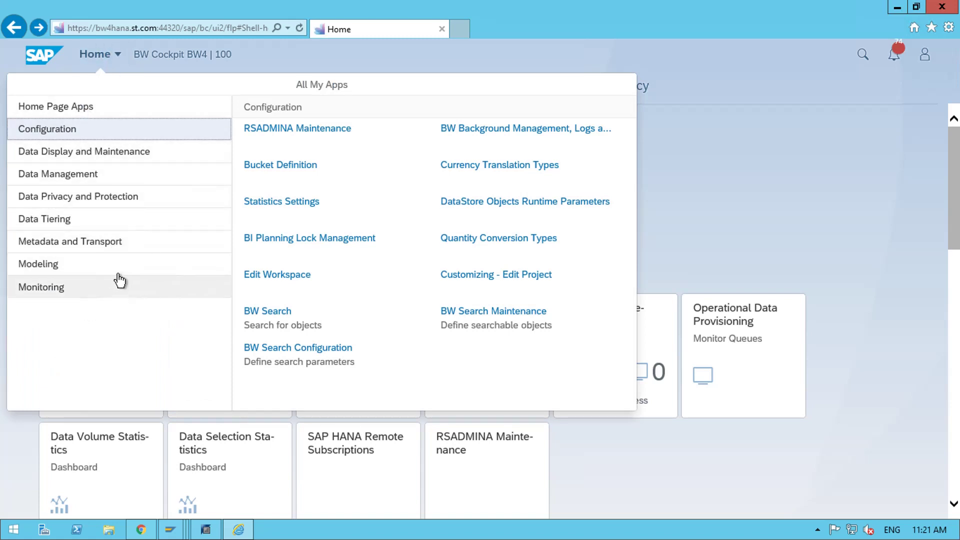
{"action": "left_click", "coordinate": [119, 267]}
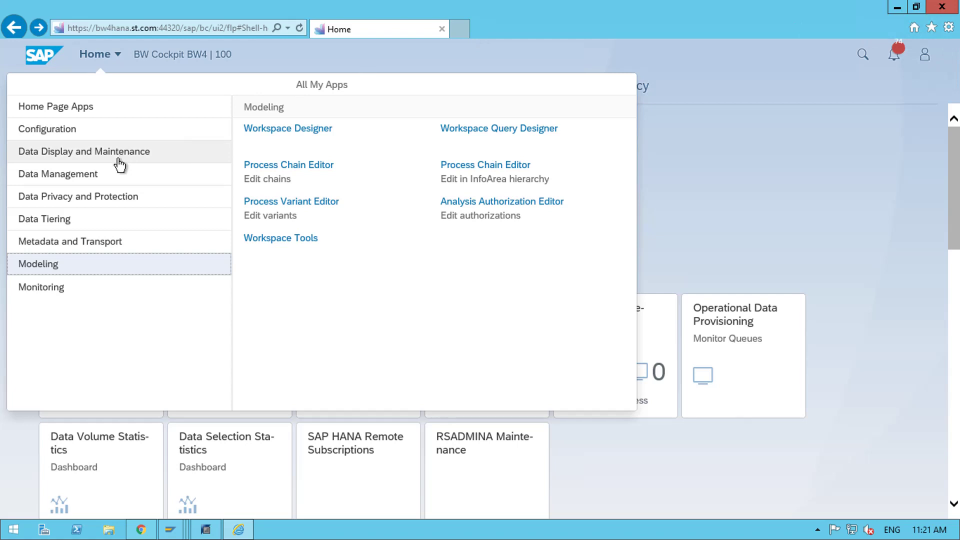
{"action": "left_click", "coordinate": [93, 246]}
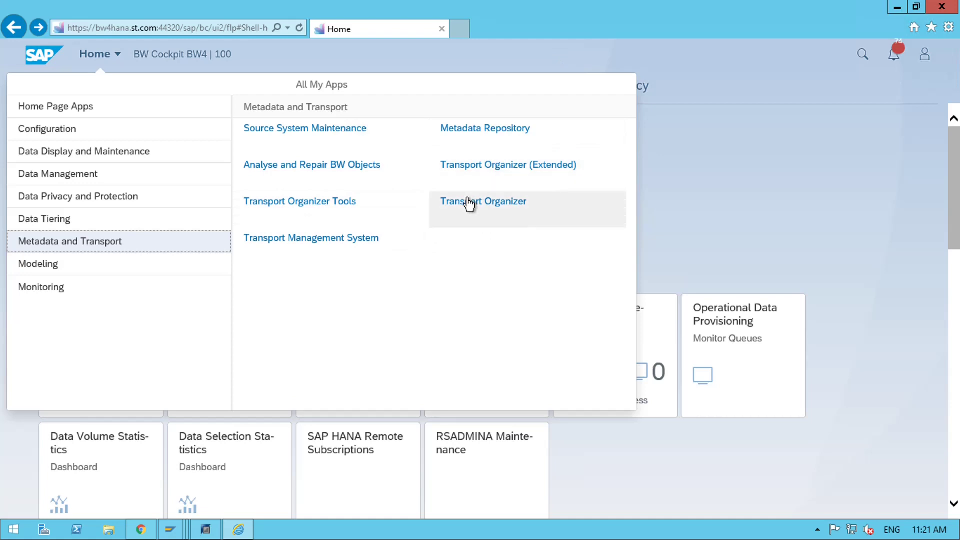
{"action": "left_click", "coordinate": [353, 211]}
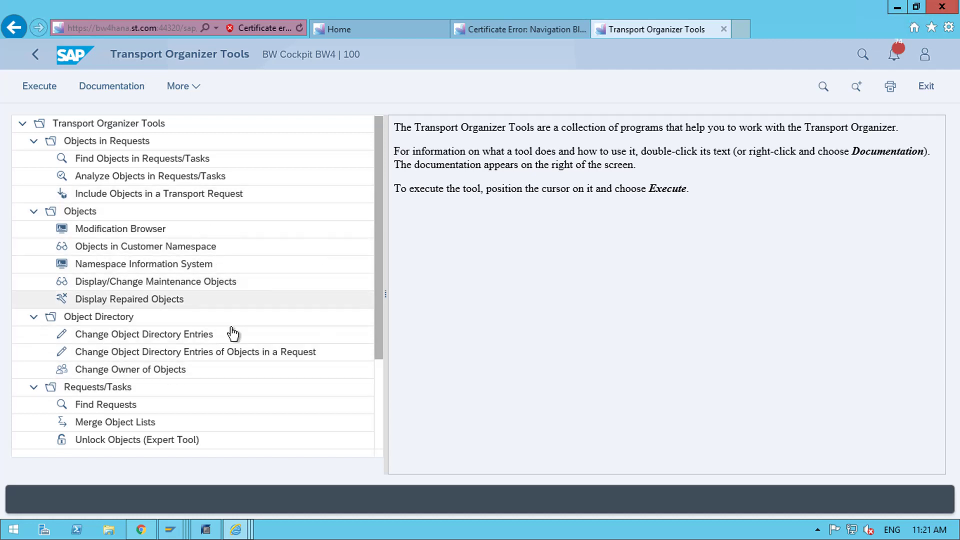
- Return to the Home browser tab and show All My Apps
{"action": "left_click", "coordinate": [377, 33]}
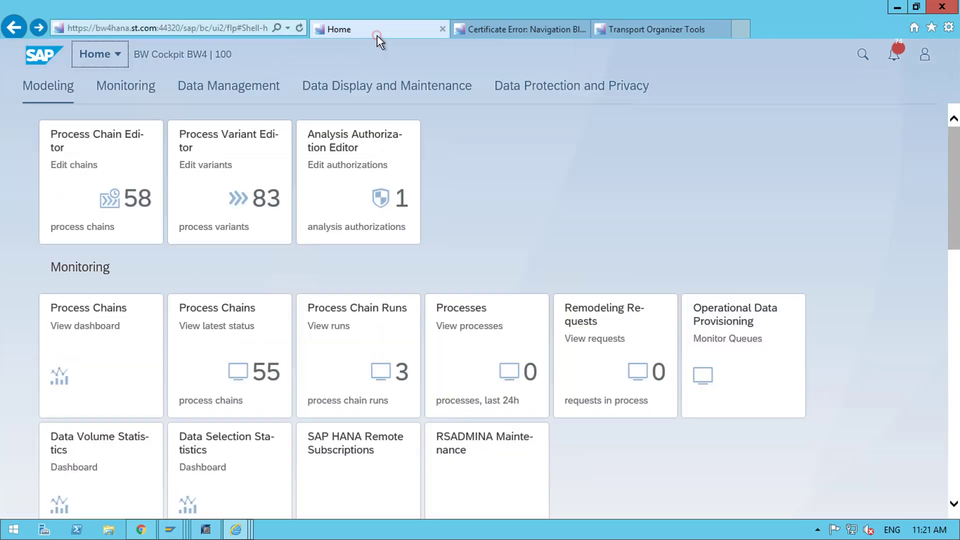
{"action": "left_click", "coordinate": [117, 56]}
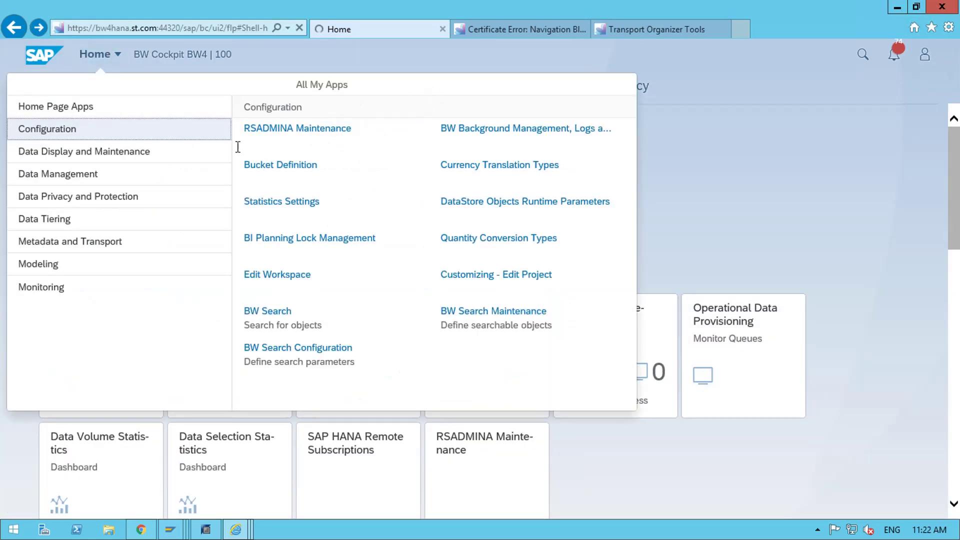
- Collect HCPR /IMO/V_COOM01 CO-OM: Costs from BI Content, then show Administration process chains
{"action": "left_click", "coordinate": [120, 242]}
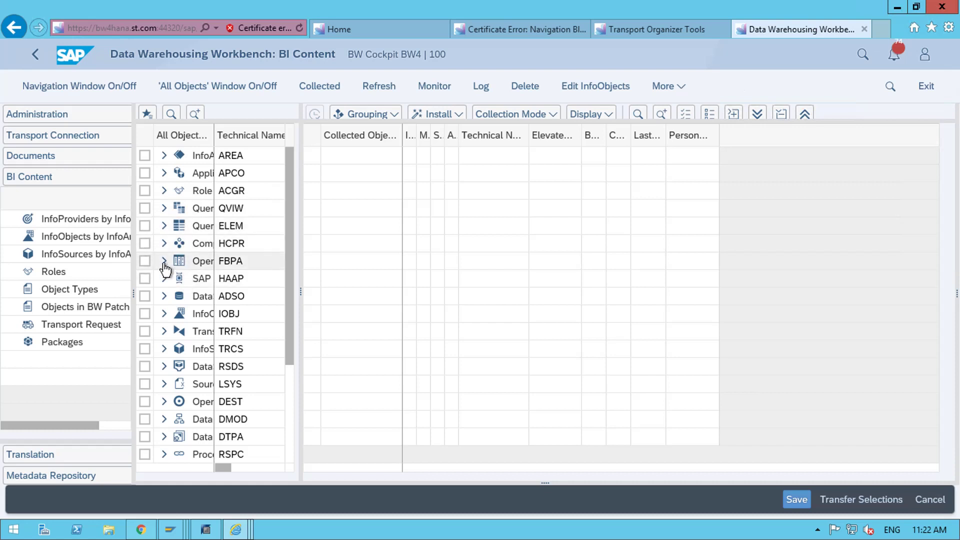
{"action": "left_click", "coordinate": [162, 244]}
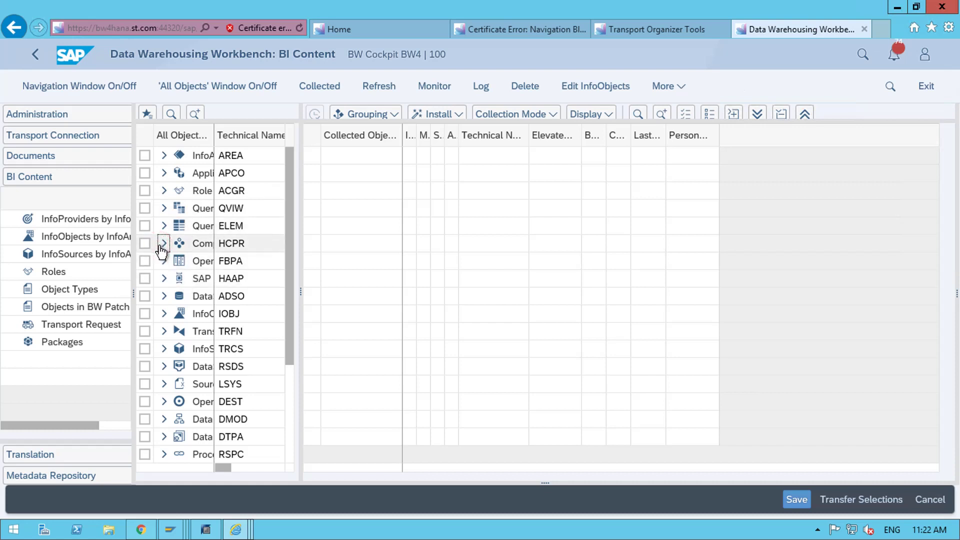
{"action": "left_click", "coordinate": [199, 259]}
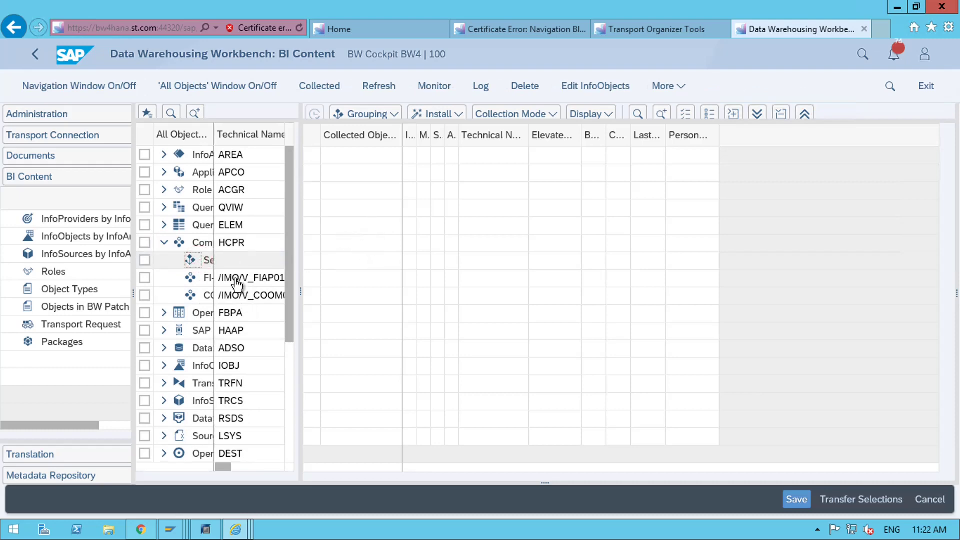
{"action": "double_click", "coordinate": [205, 262]}
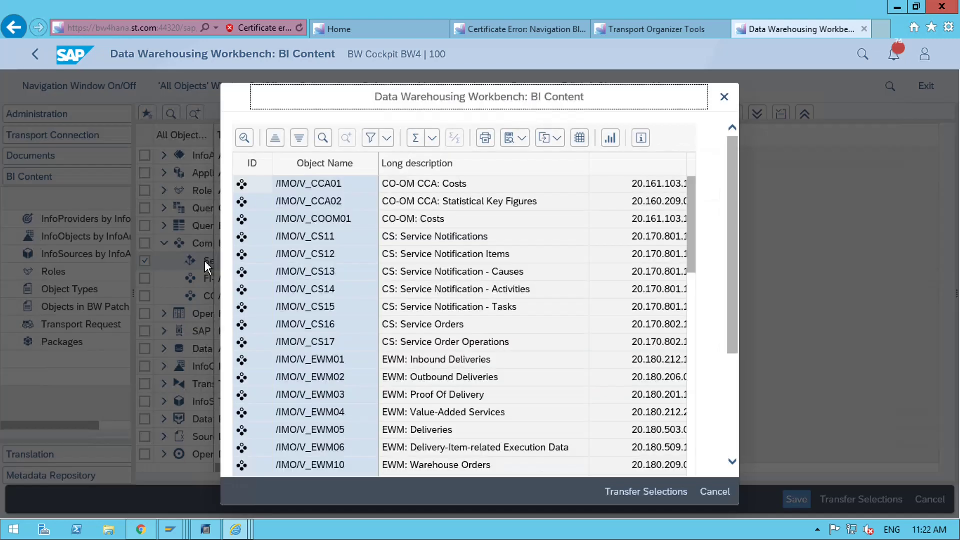
{"action": "double_click", "coordinate": [343, 223]}
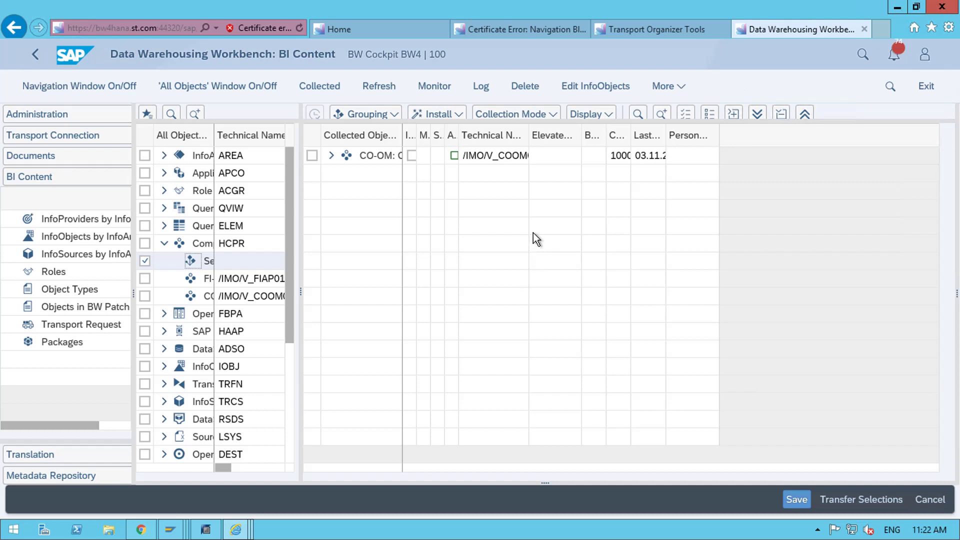
{"action": "left_click", "coordinate": [64, 115]}
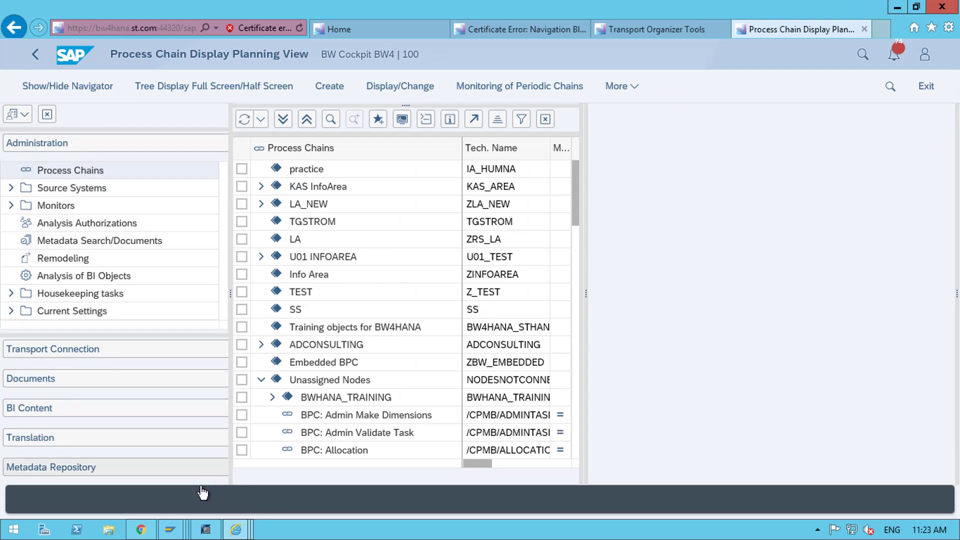
- Run transaction rsa1 in the SAP Easy Access window
{"action": "left_click", "coordinate": [204, 531]}
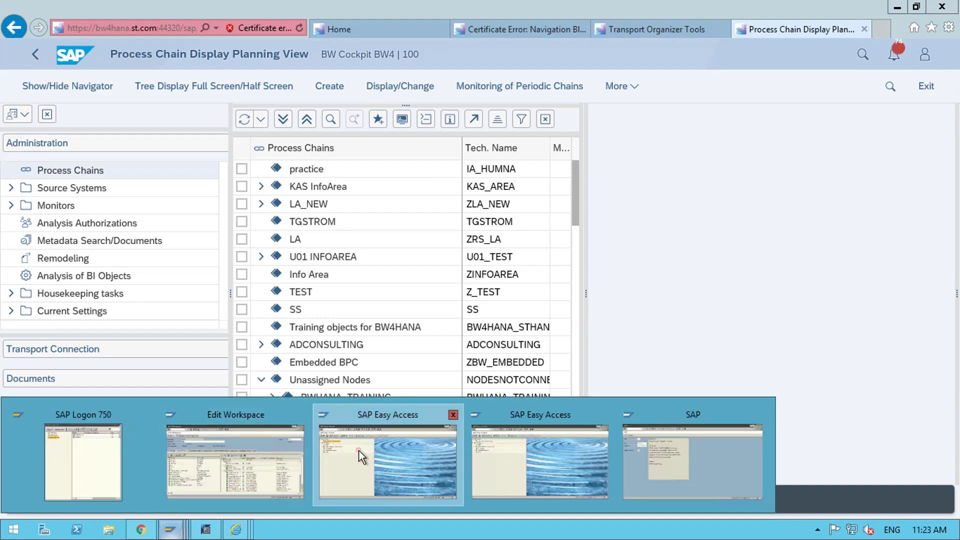
{"action": "left_click", "coordinate": [358, 449]}
{"action": "type", "text": "rsa1"}
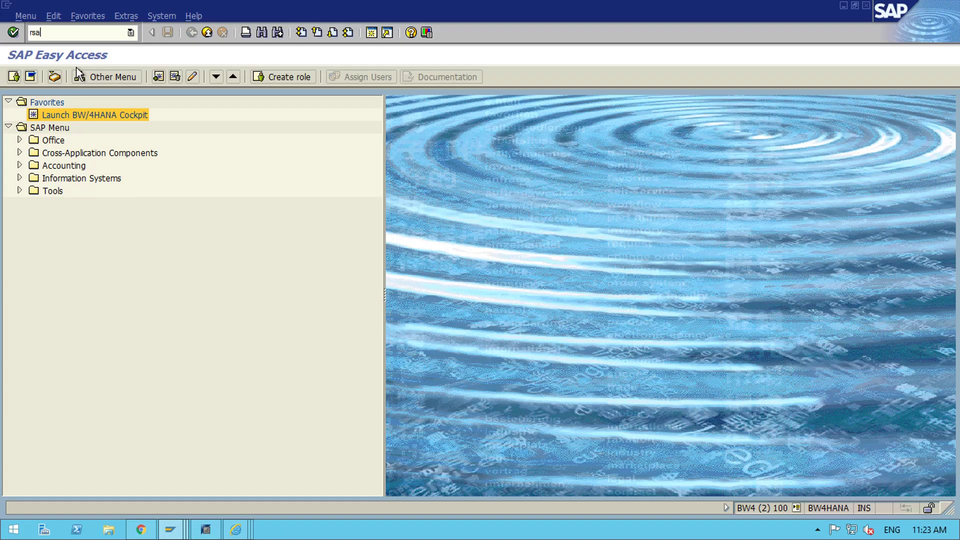
{"action": "key", "text": "Return"}
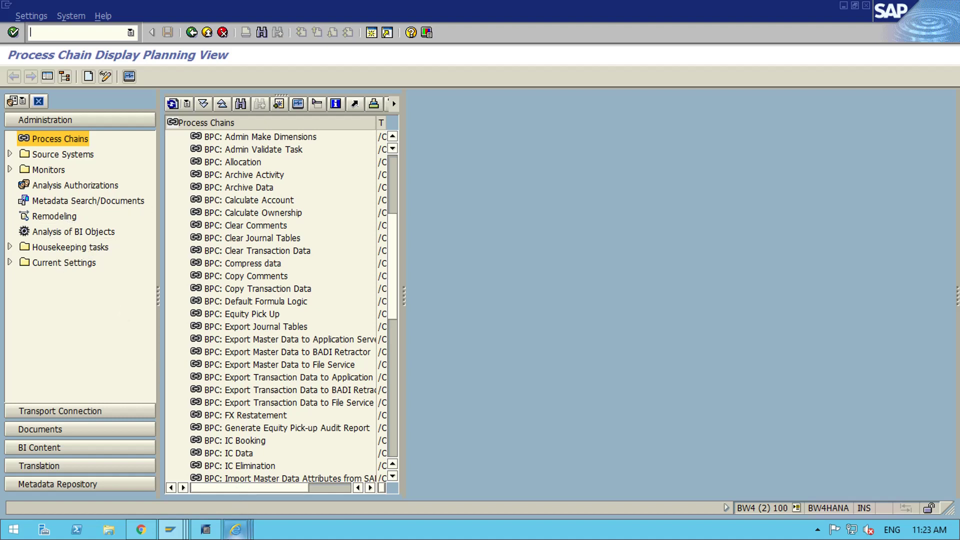
- Compare SAP GUI's process chain view with the cockpit's process chain page
{"action": "mouse_move", "coordinate": [235, 530]}
{"action": "mouse_move", "coordinate": [524, 473]}
{"action": "key", "text": "alt+Tab"}
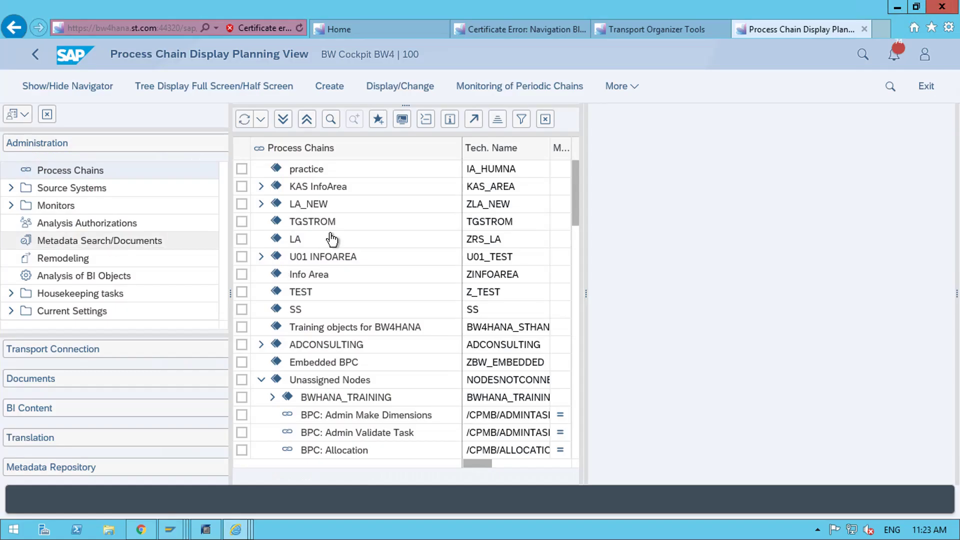
{"action": "key", "text": "alt+Tab"}
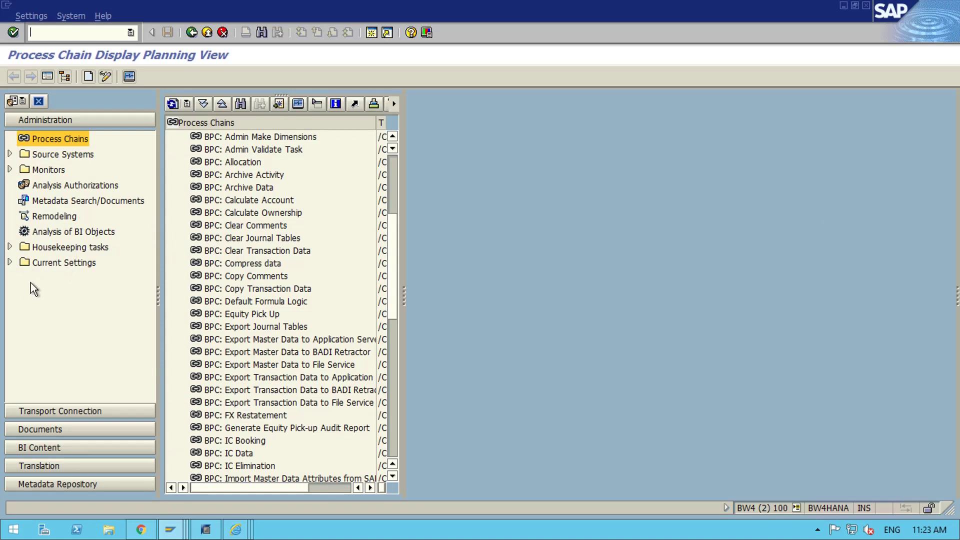
{"action": "key", "text": "alt+Tab"}
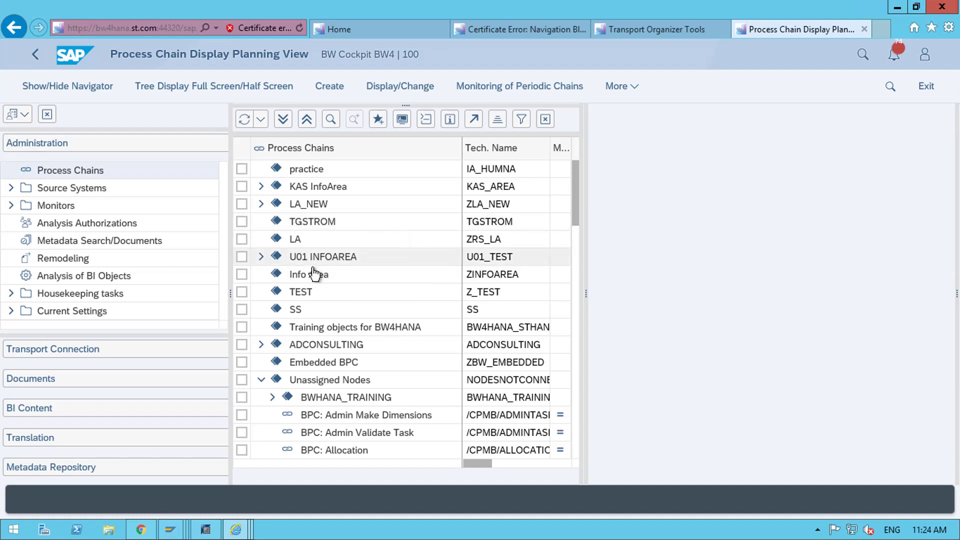
- Browse All My Apps: Data Management, Data Privacy and Protection, Data Tiering, Monitoring
{"action": "left_click", "coordinate": [358, 29]}
{"action": "left_click", "coordinate": [99, 54]}
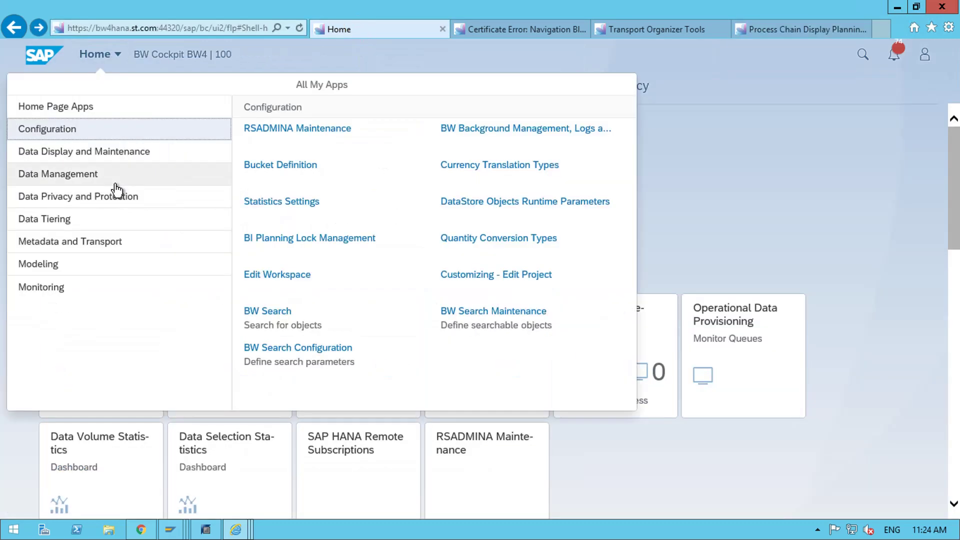
{"action": "left_click", "coordinate": [115, 183]}
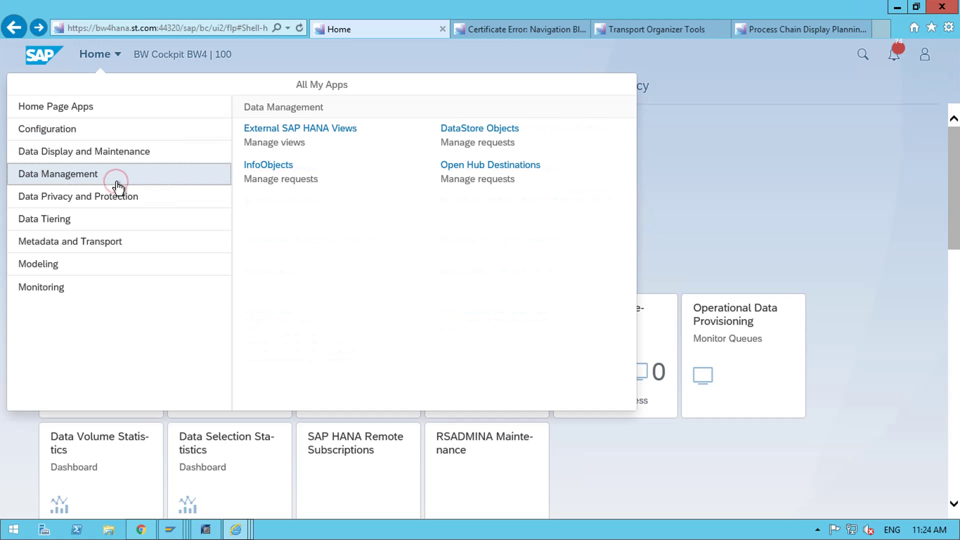
{"action": "left_click", "coordinate": [117, 198]}
{"action": "left_click", "coordinate": [100, 220]}
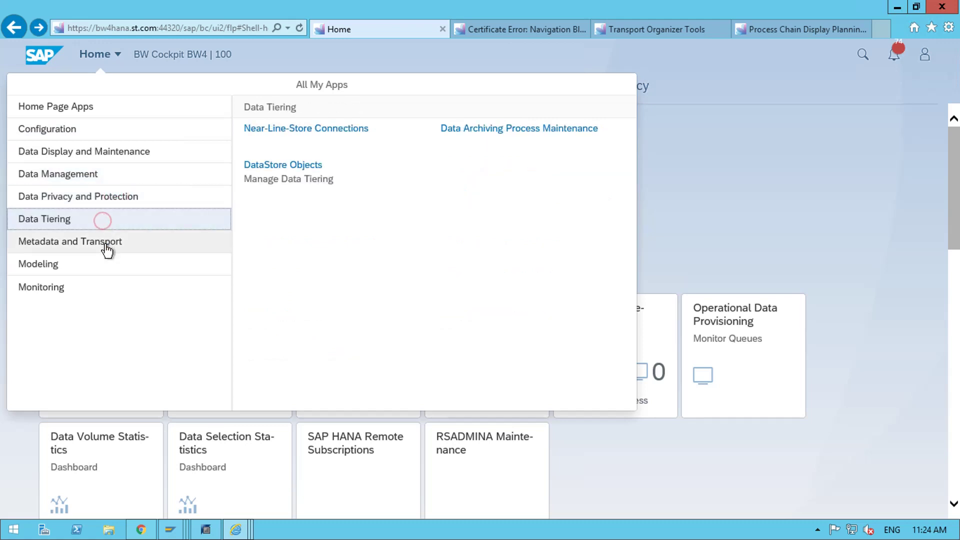
{"action": "left_click", "coordinate": [60, 287]}
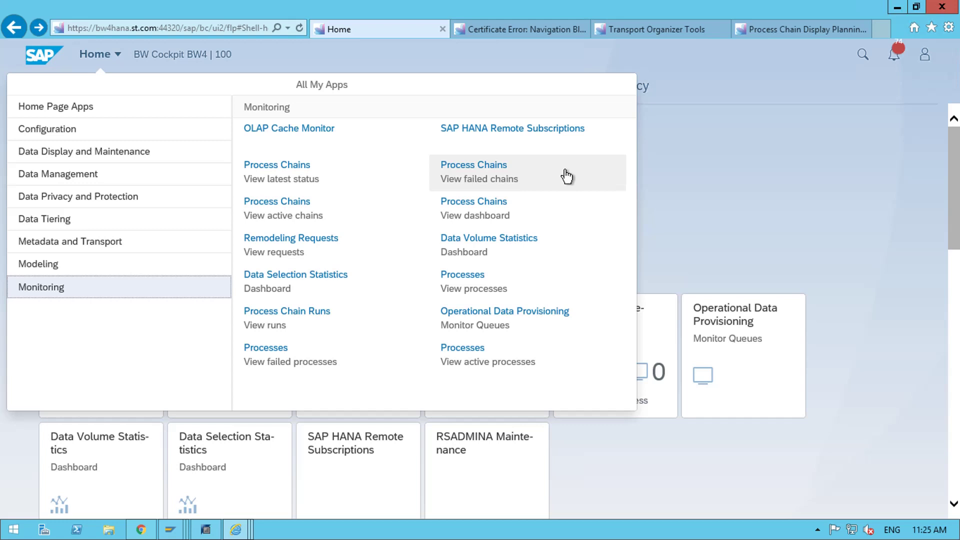
- Close the apps panel to show the Modeling and Monitoring home tiles
{"action": "left_click", "coordinate": [726, 210]}
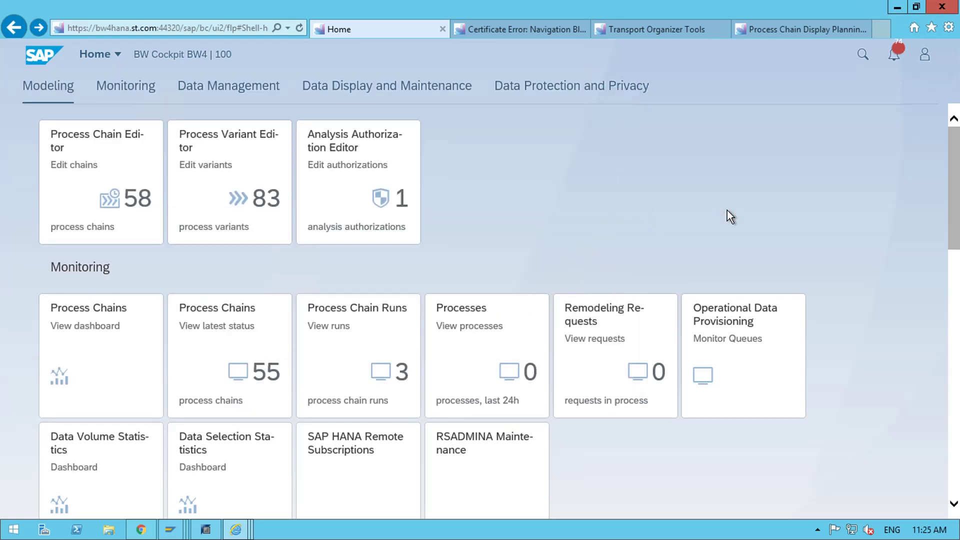
{"action": "scroll", "coordinate": [815, 190], "scroll_direction": "down", "scroll_amount": 2}
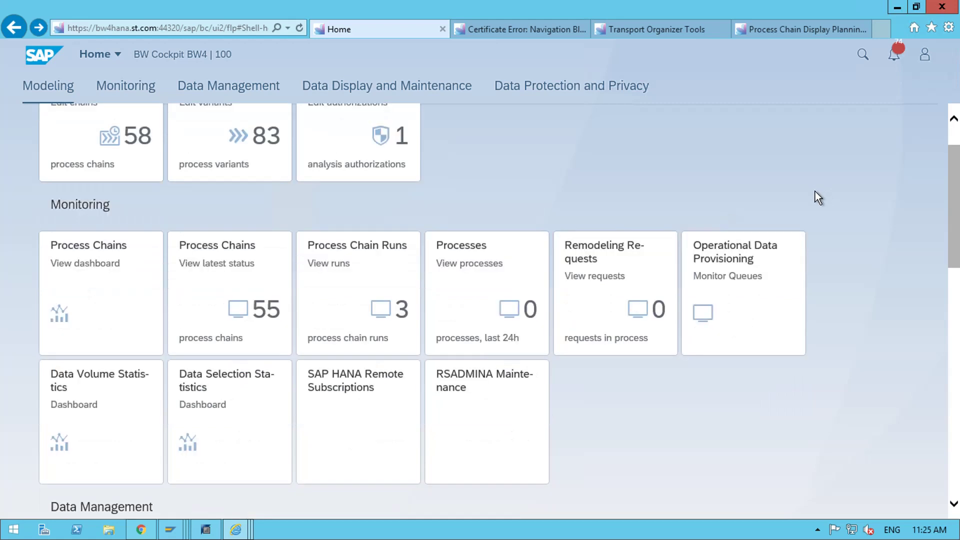
{"action": "scroll", "coordinate": [815, 191], "scroll_direction": "up", "scroll_amount": 2}
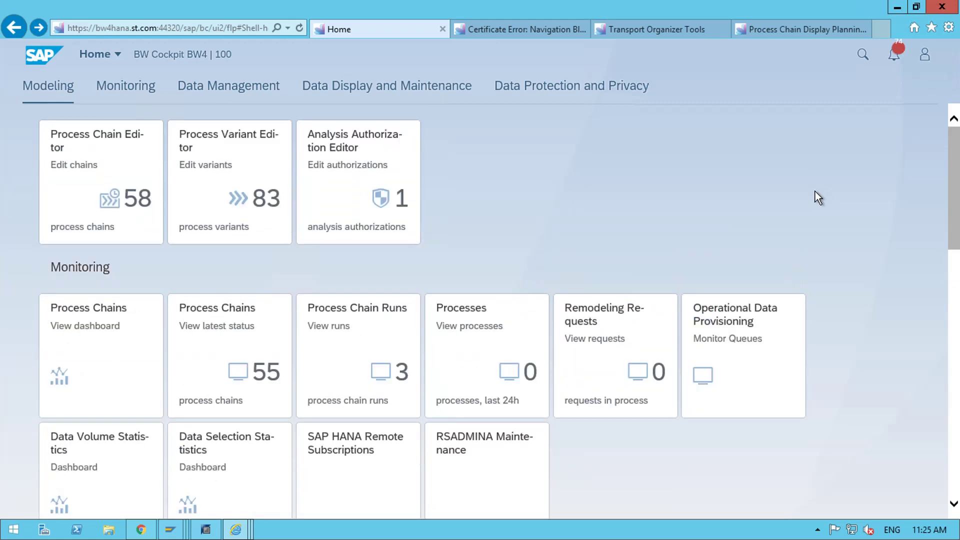